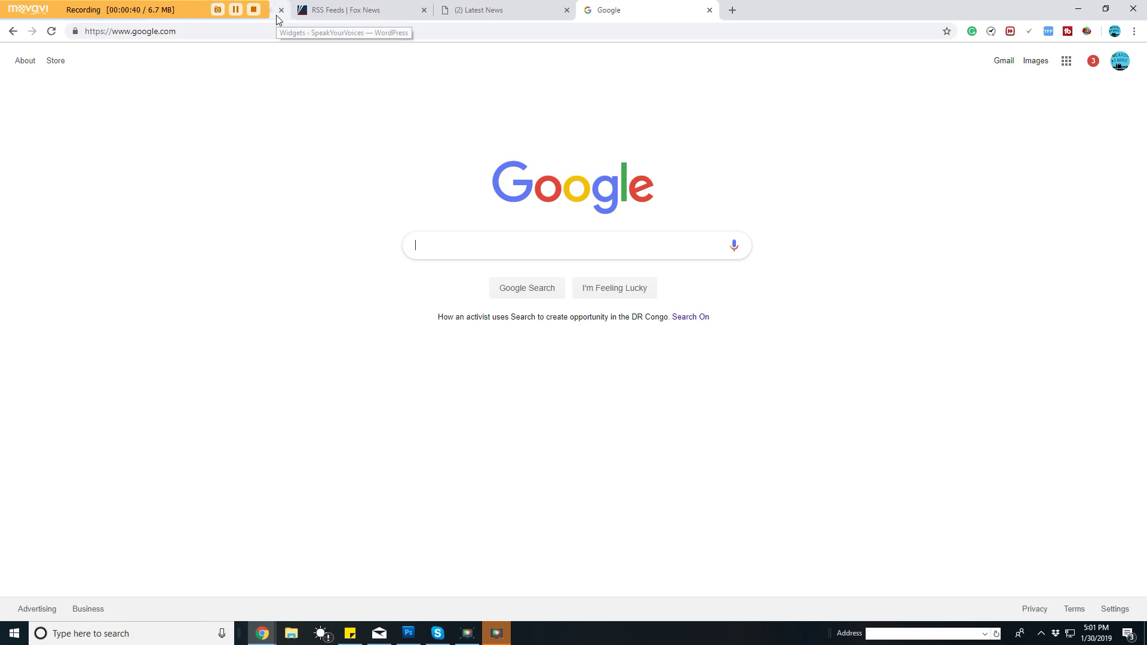
- Reload the site's Latest News page showing the three-headline FOX NEWS widget
left_click(518, 7)
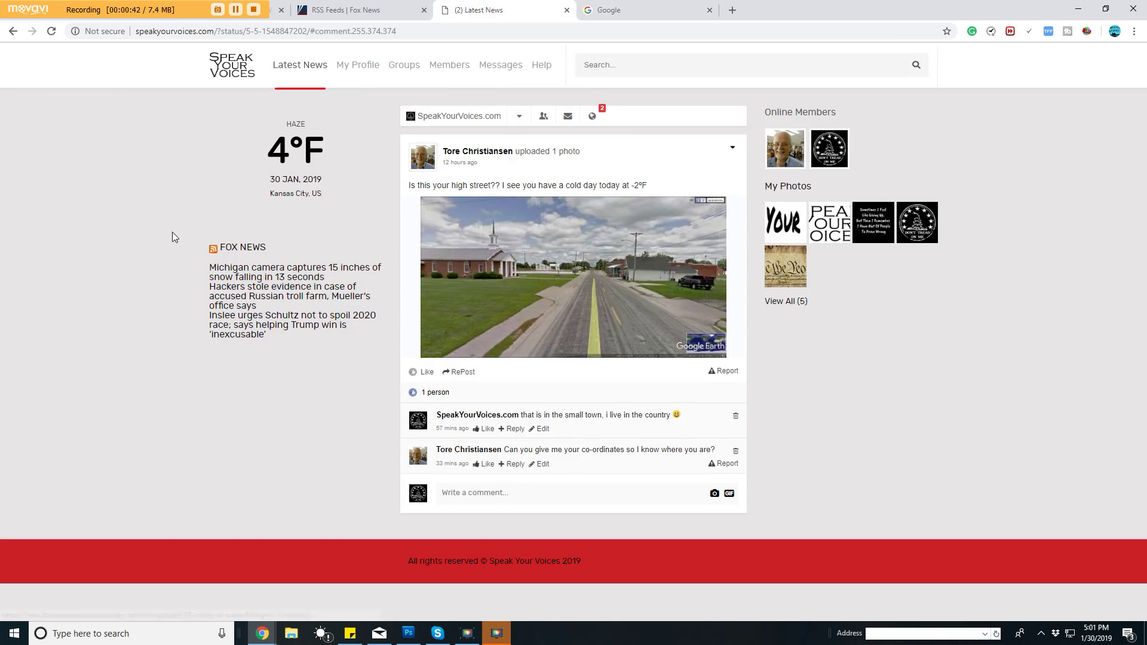
left_click_drag(172, 237, 341, 362)
left_click(342, 362)
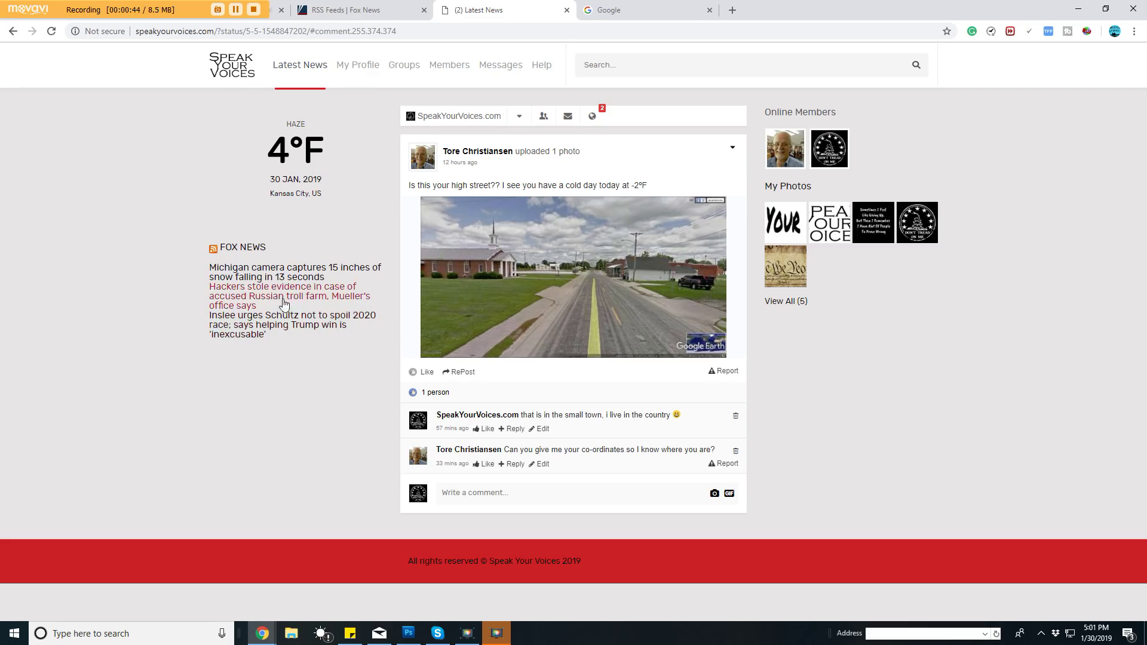
left_click(308, 67)
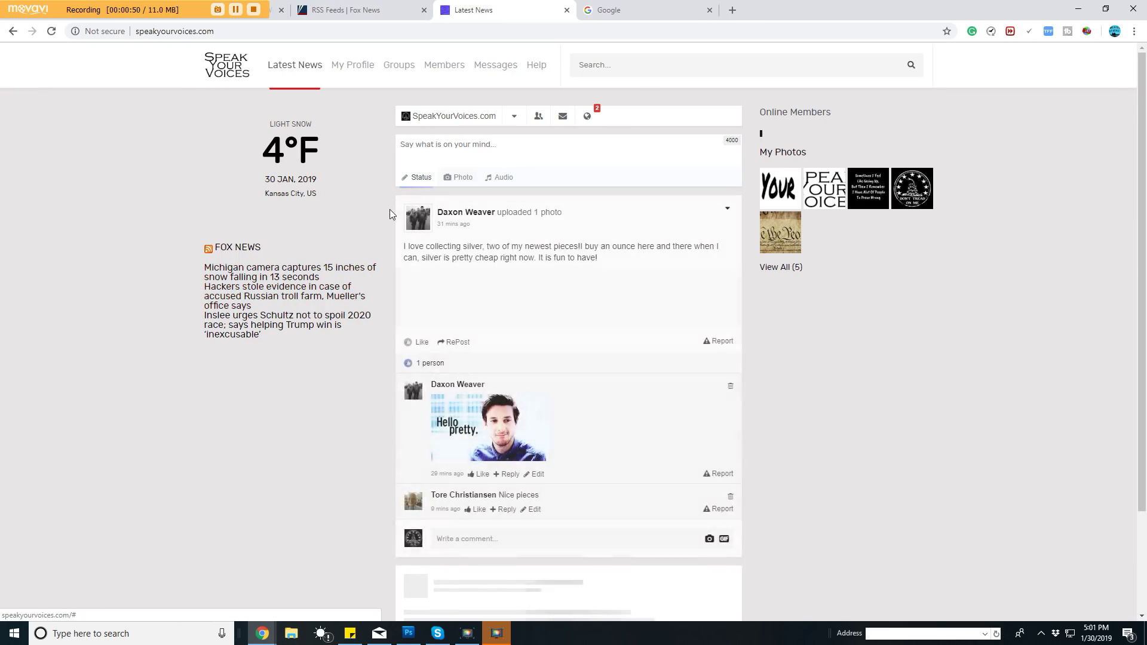
- Switch to the RSS Feeds | Fox News page and look over its feed list
key("ctrl+shift+Tab")
scroll(118, 259, "down", 2)
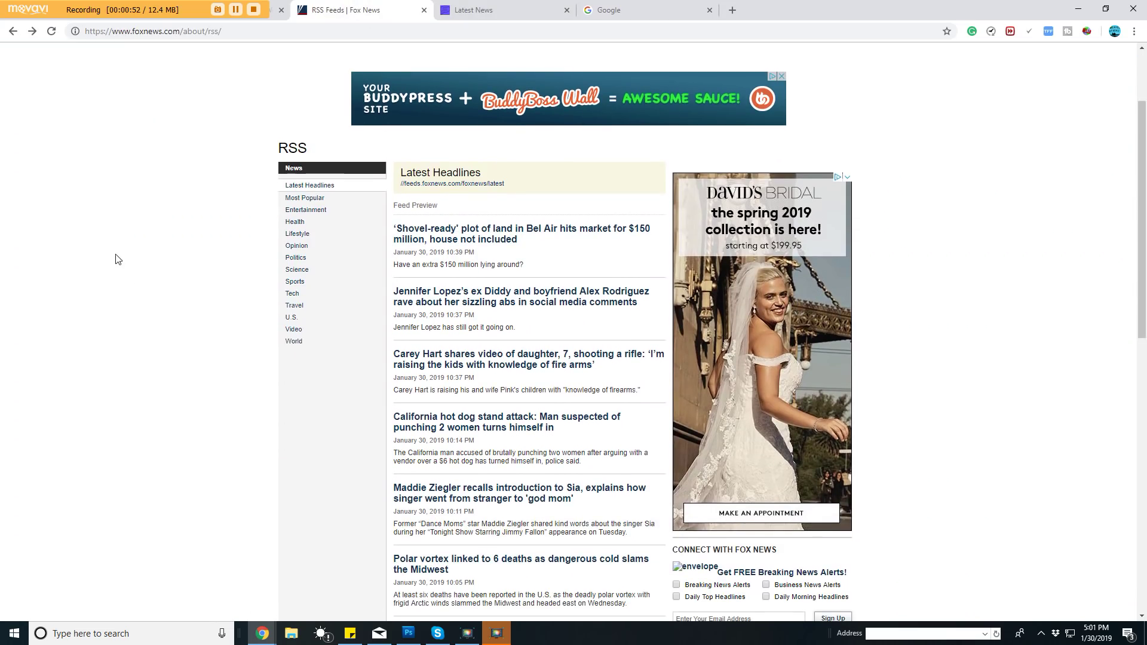
scroll(181, 294, "up", 2)
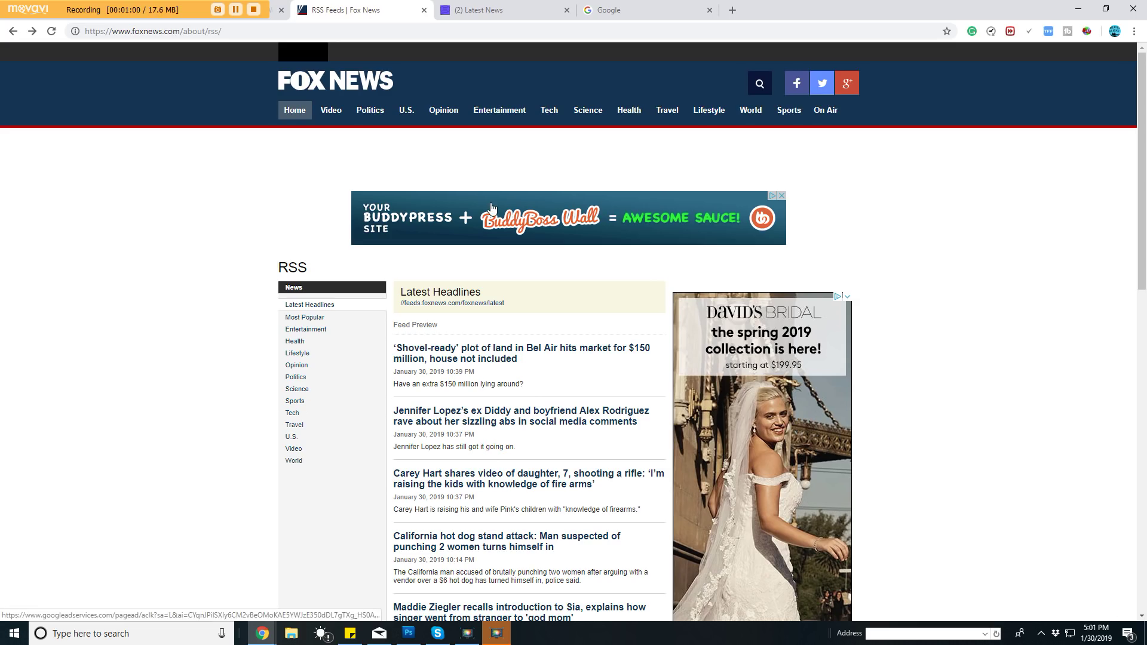
- Delete the existing RSS: FOX NEWS widget from the WordPress Widgets page
left_click(273, 18)
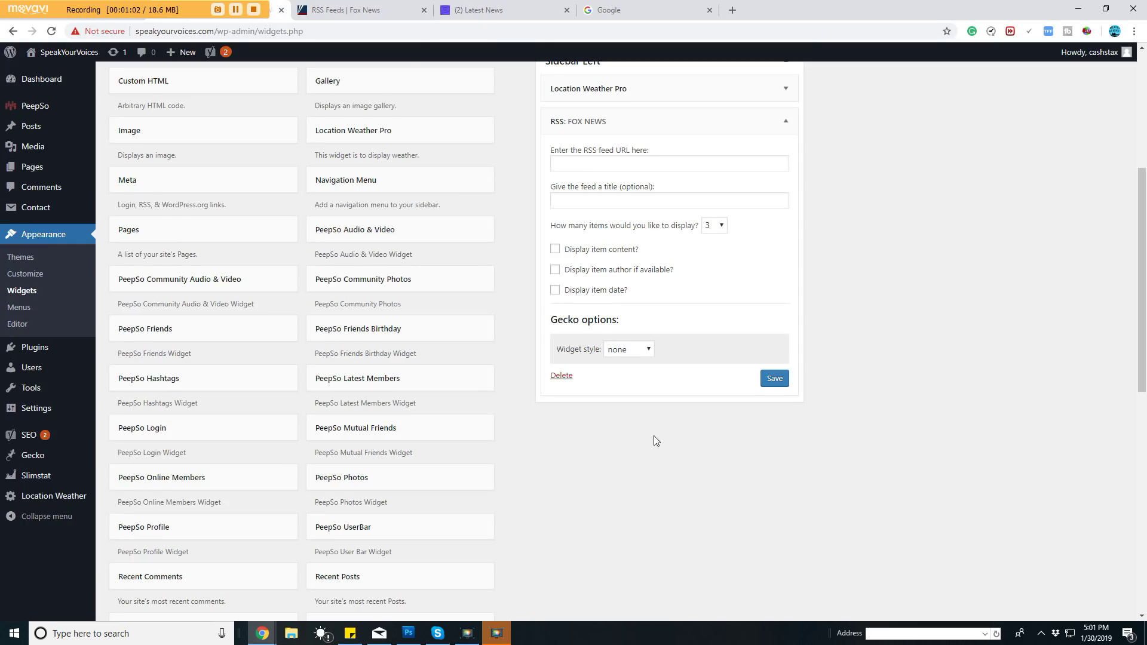
scroll(451, 400, "up", 1)
scroll(492, 394, "down", 4)
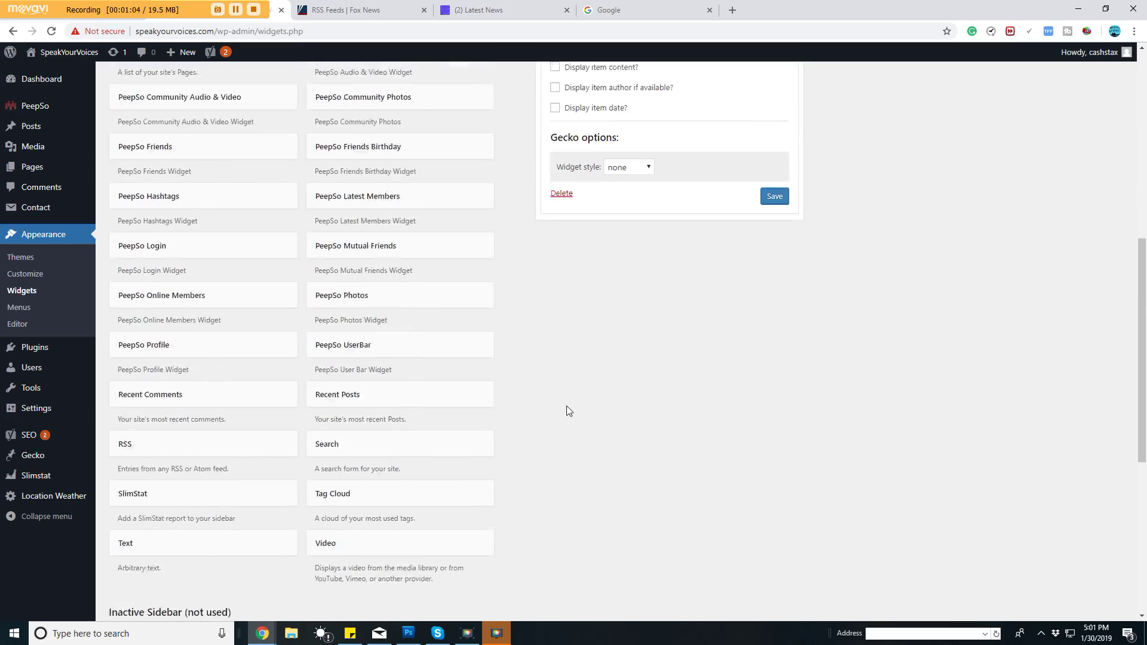
scroll(561, 406, "down", 4)
scroll(555, 394, "up", 3)
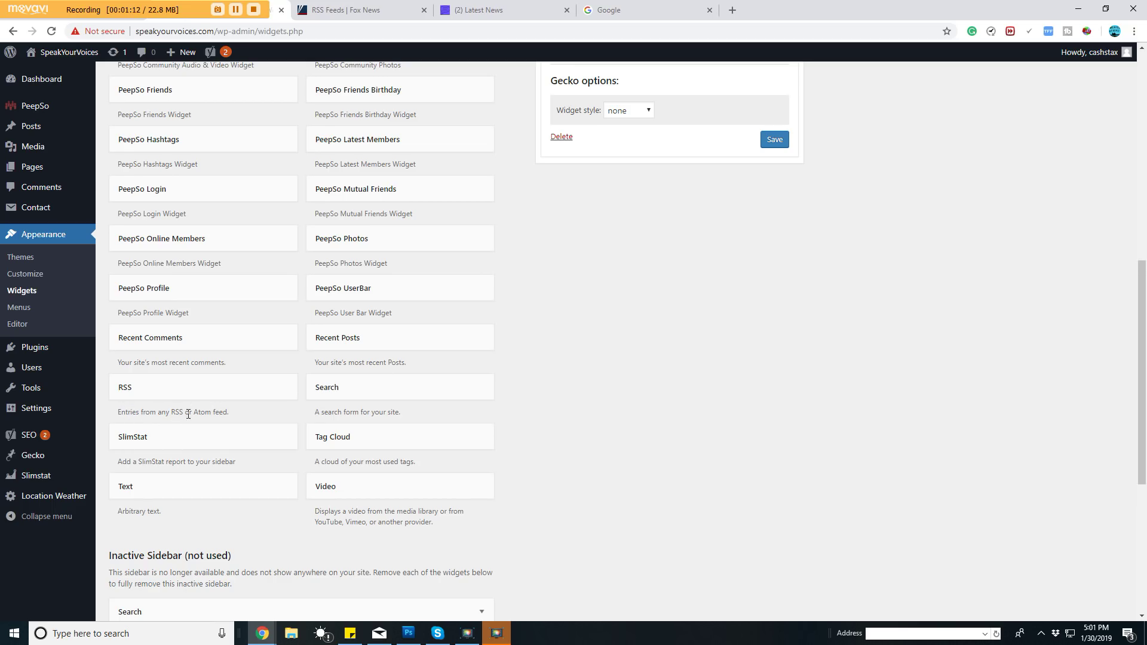
scroll(634, 392, "up", 4)
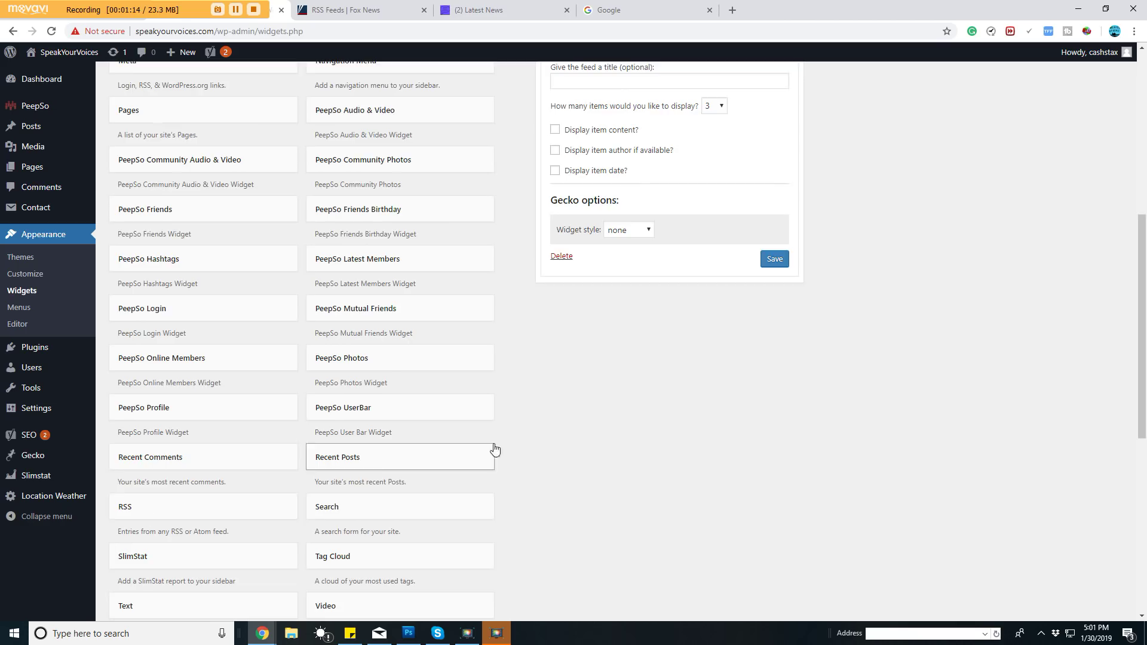
scroll(599, 356, "up", 2)
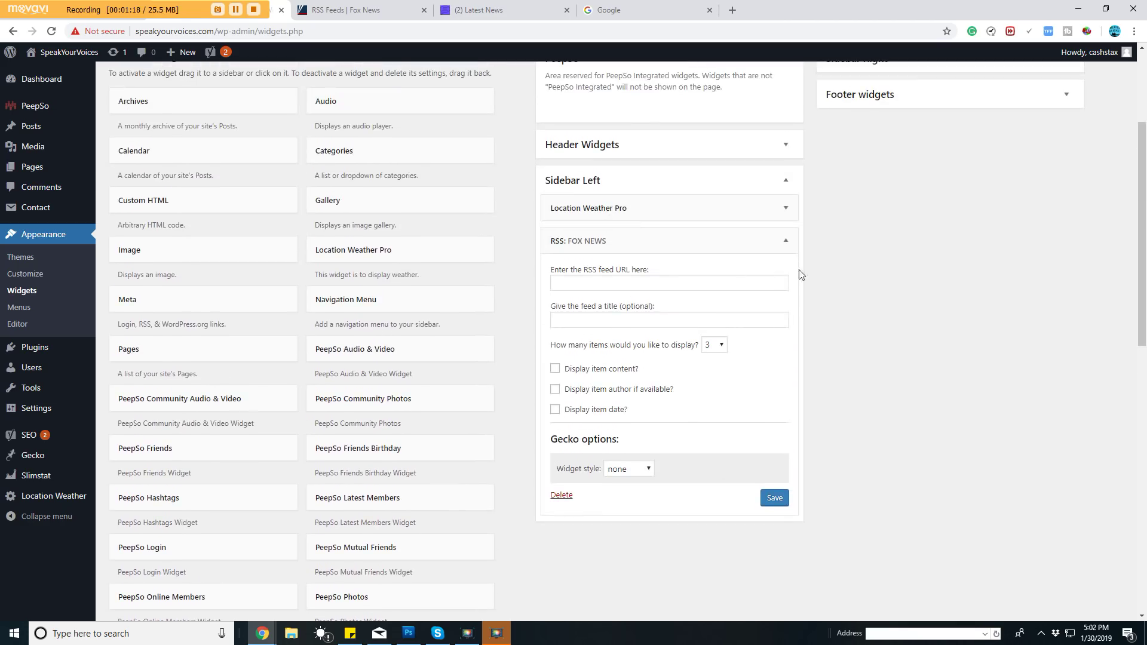
left_click(563, 495)
- Add a new RSS widget to Sidebar Left and title it Fox News
scroll(882, 364, "down", 4)
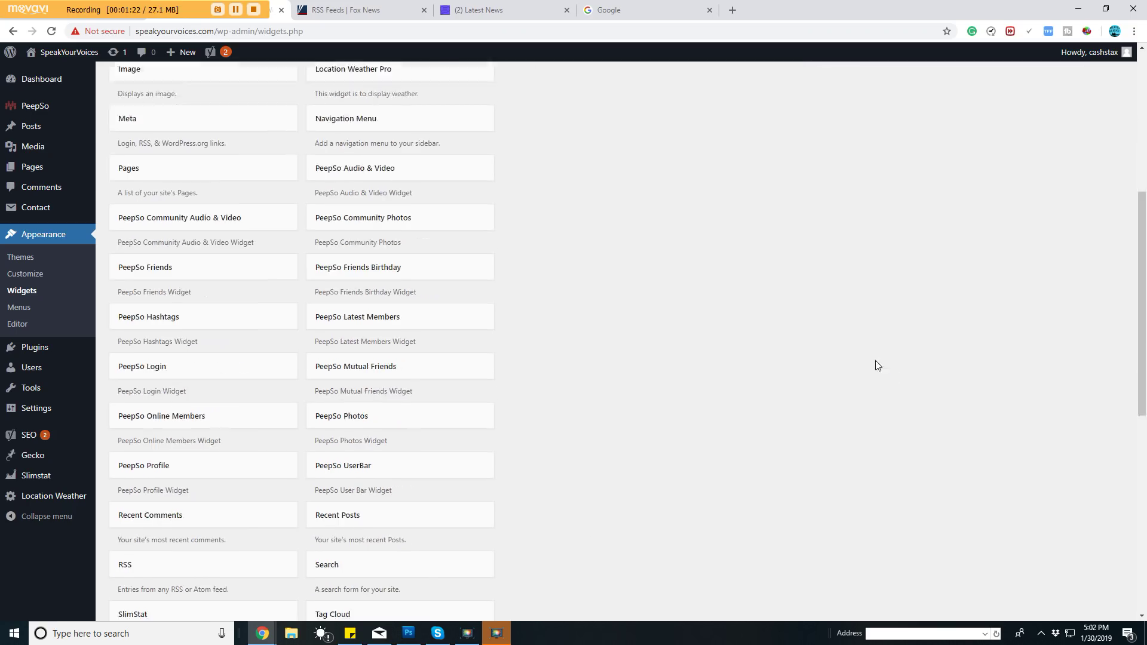
left_click_drag(160, 513, 592, 173)
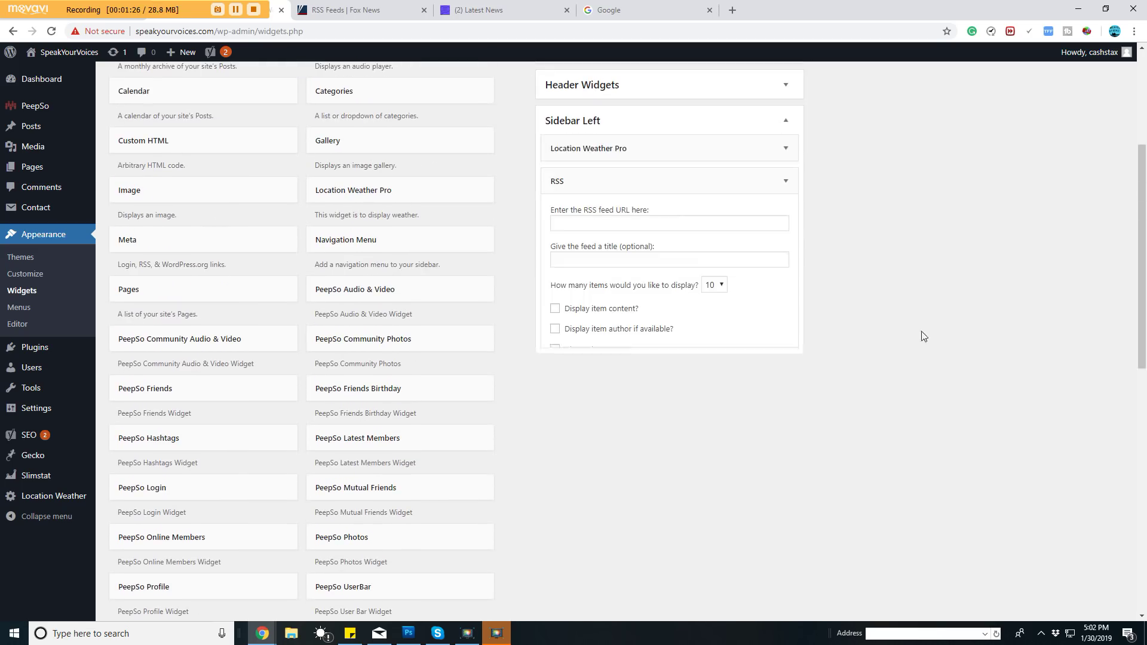
left_click(600, 259)
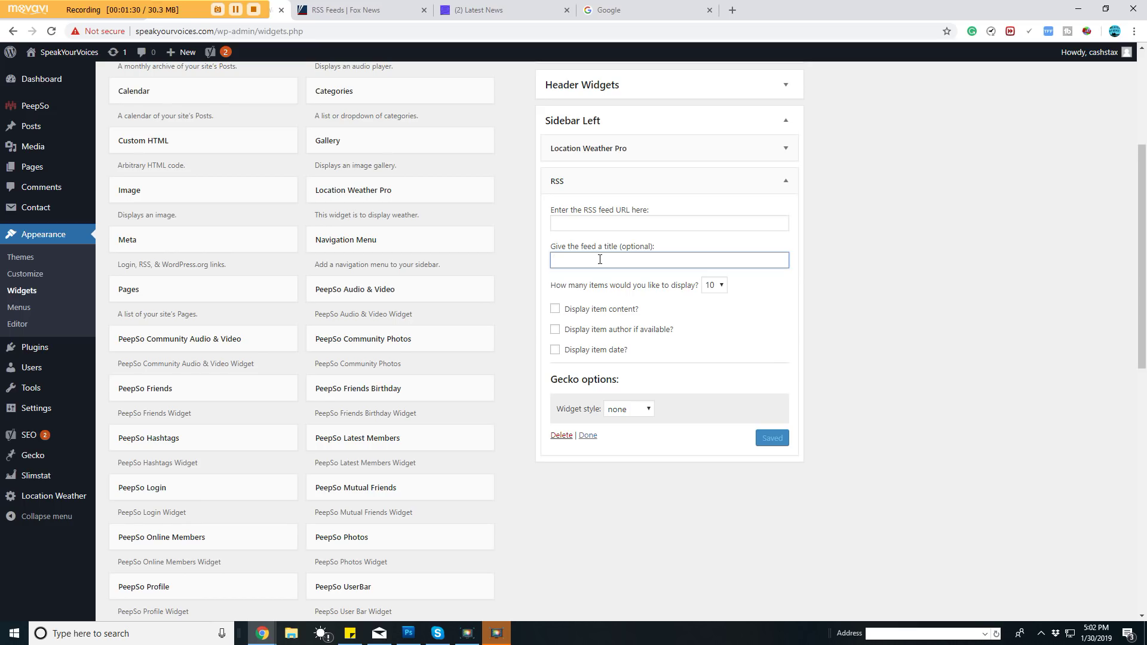
type("Fox News")
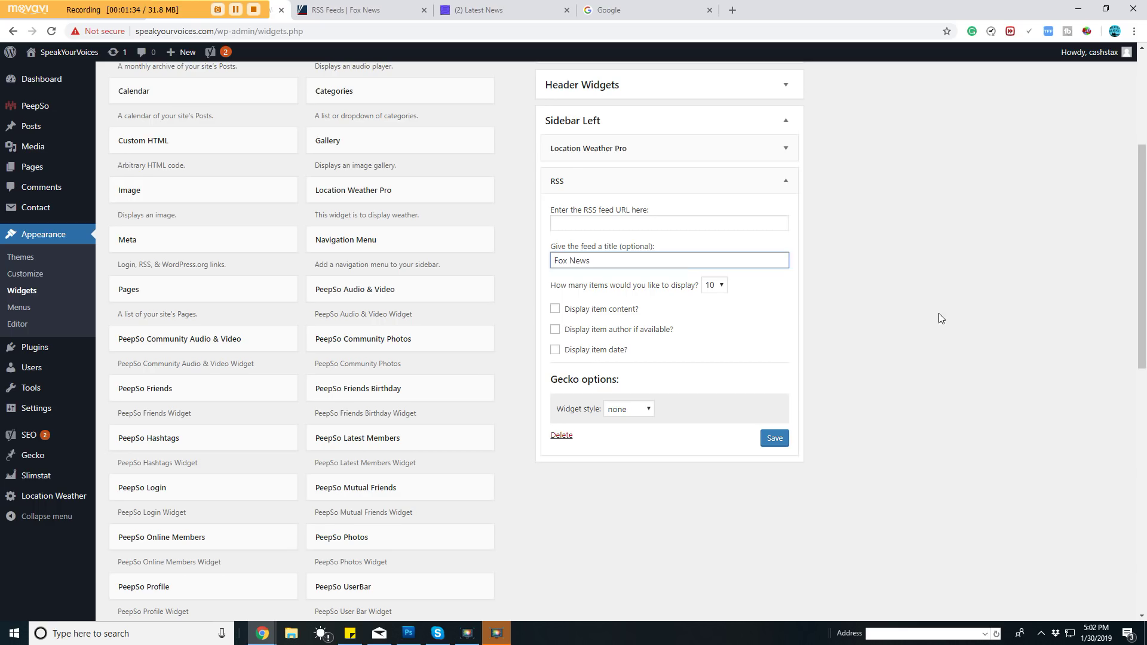
- Search Google for 'fox news rss' and open the RSS Feeds | Fox News result
left_click(633, 11)
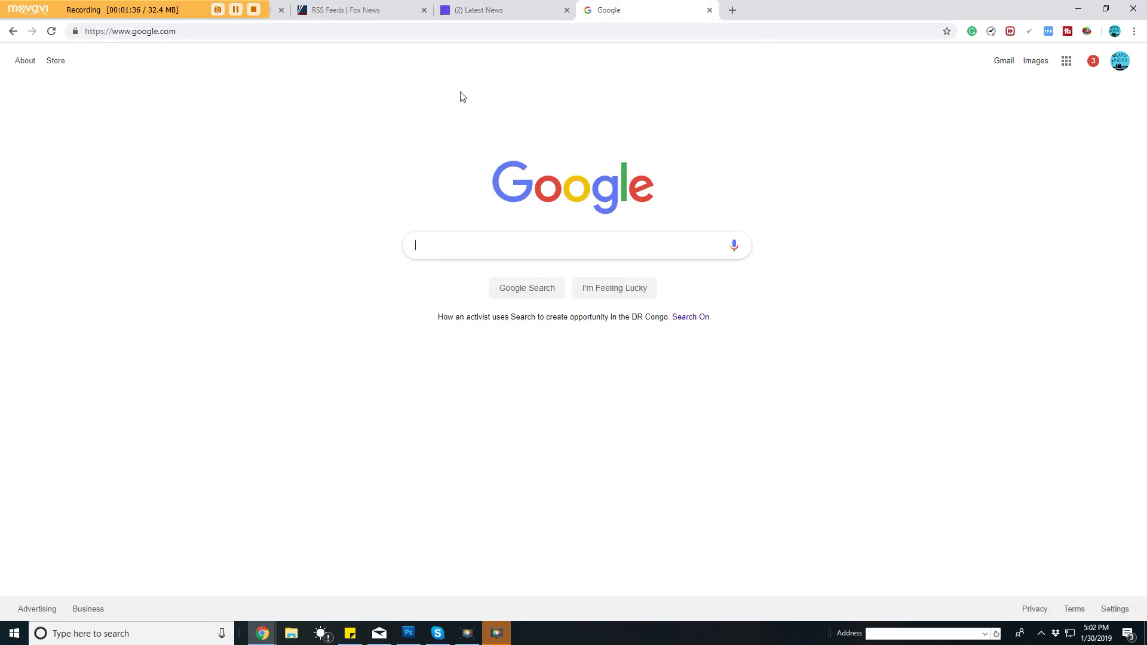
type("fox ")
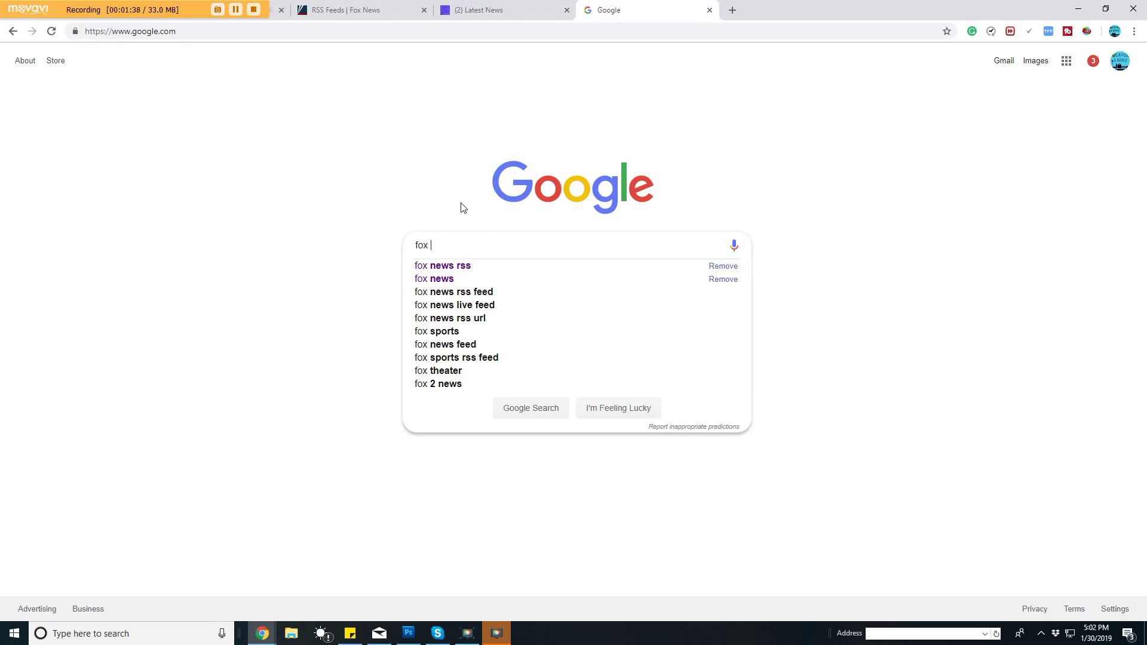
type("news rss")
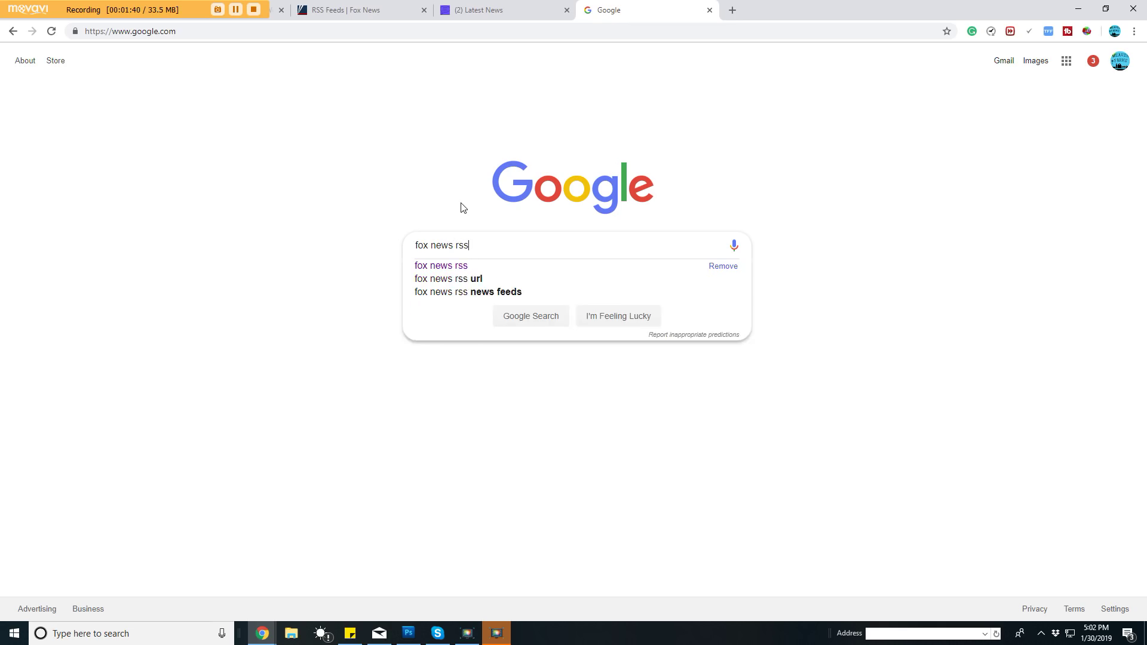
key("Return")
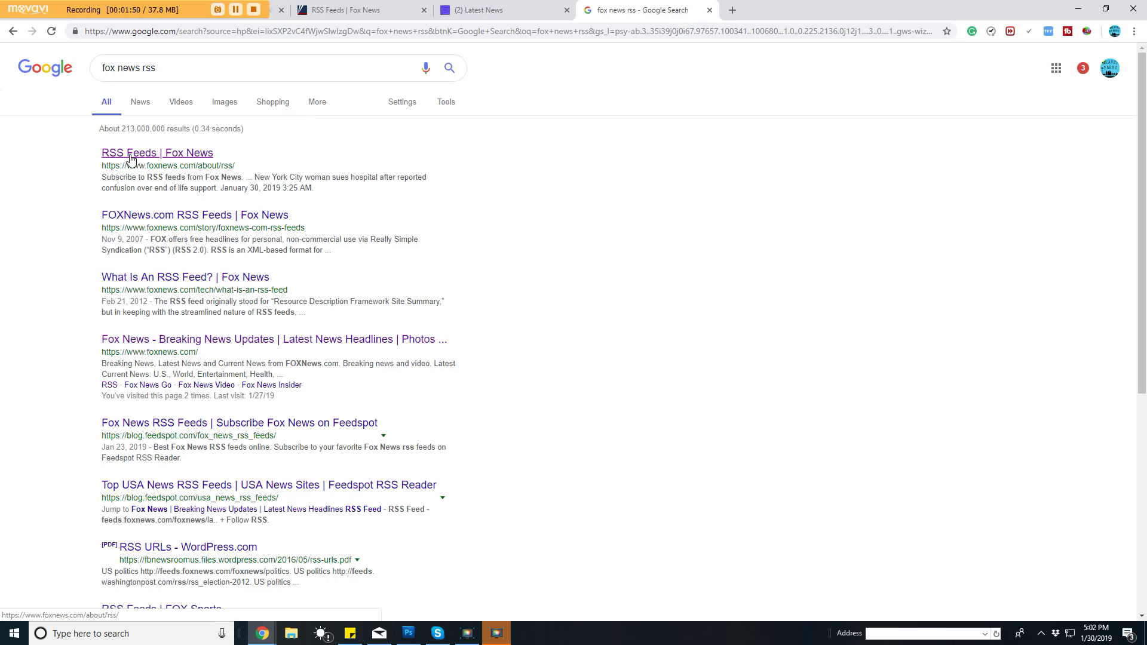
left_click(130, 157)
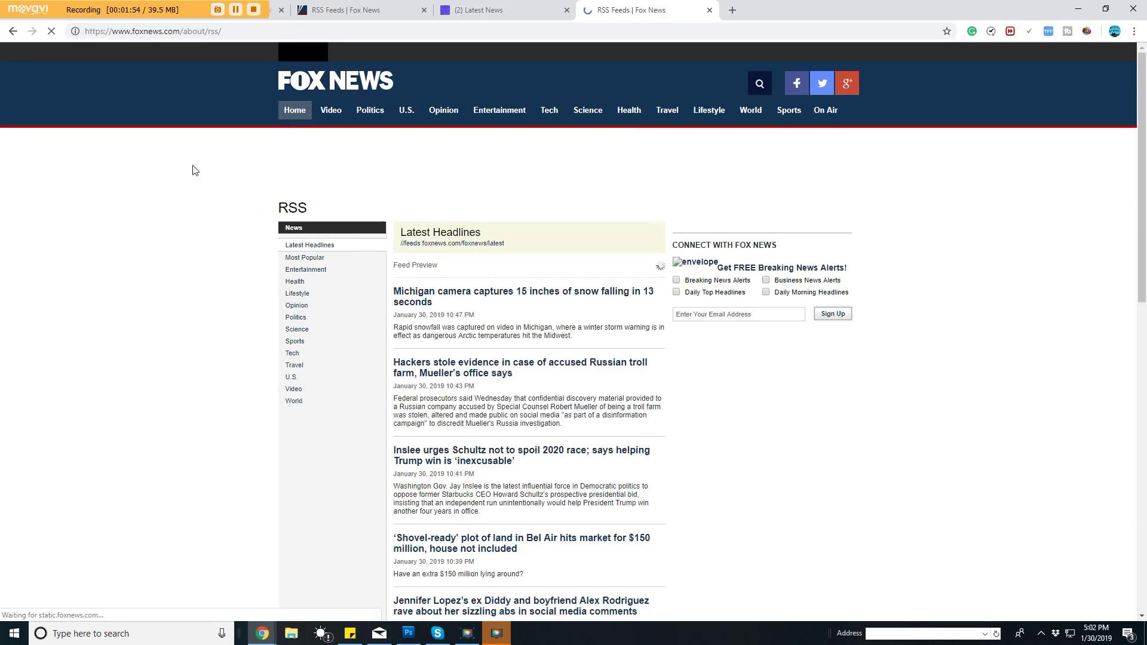
- Copy the Latest Headlines feed link from the Fox News RSS page
scroll(426, 221, "down", 15)
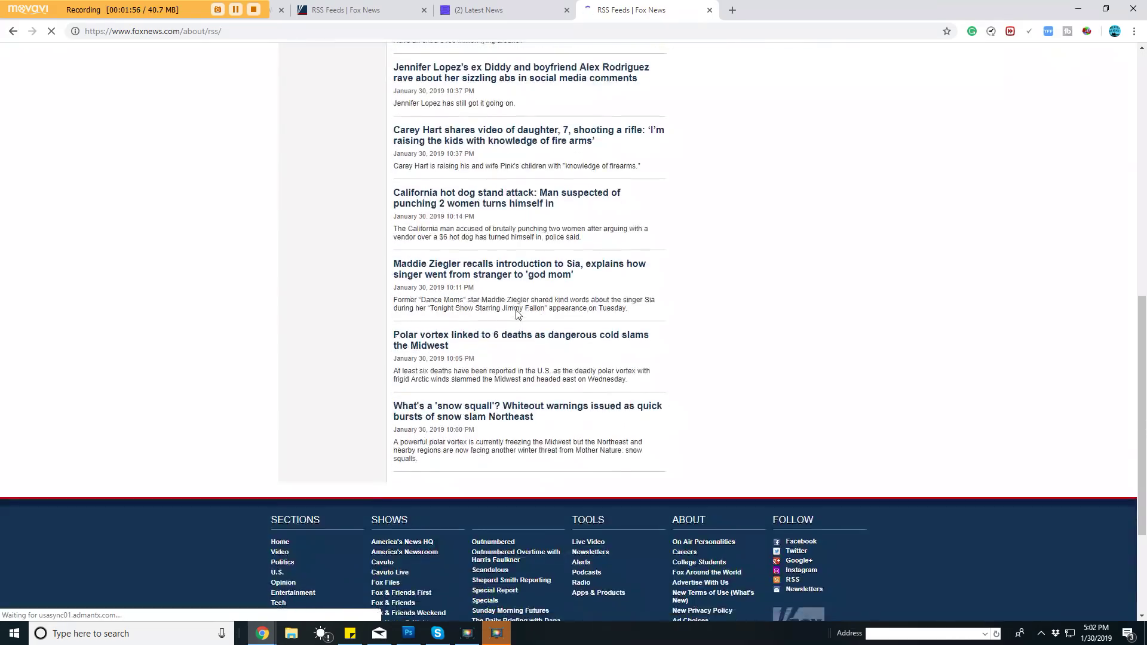
scroll(519, 321, "up", 15)
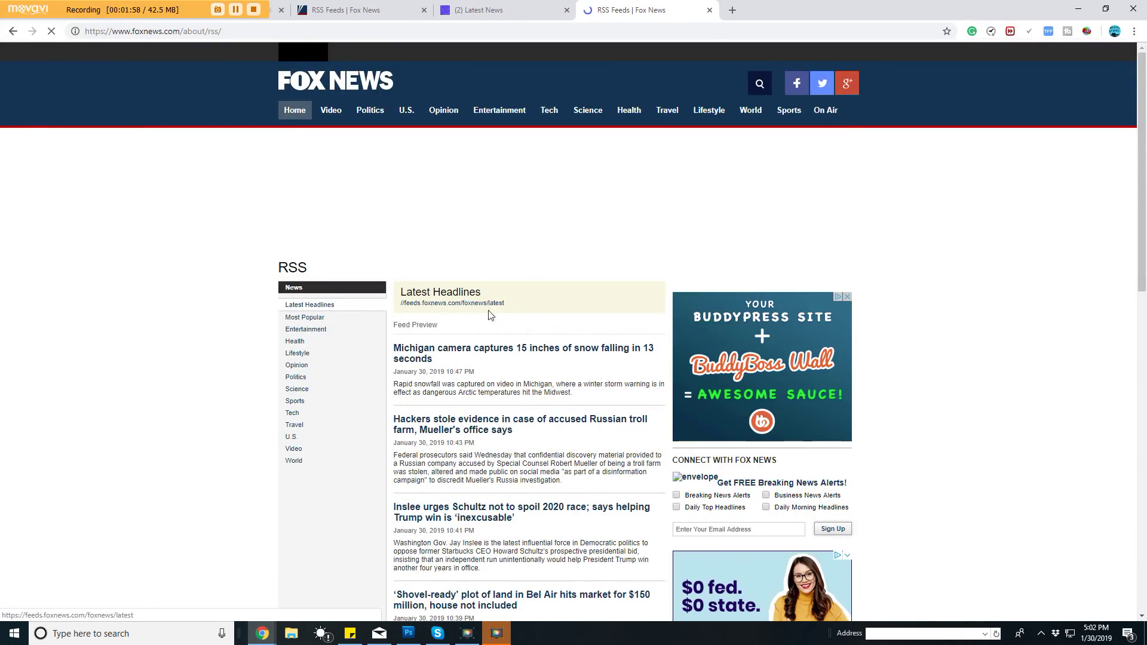
left_click_drag(401, 291, 504, 305)
right_click(501, 303)
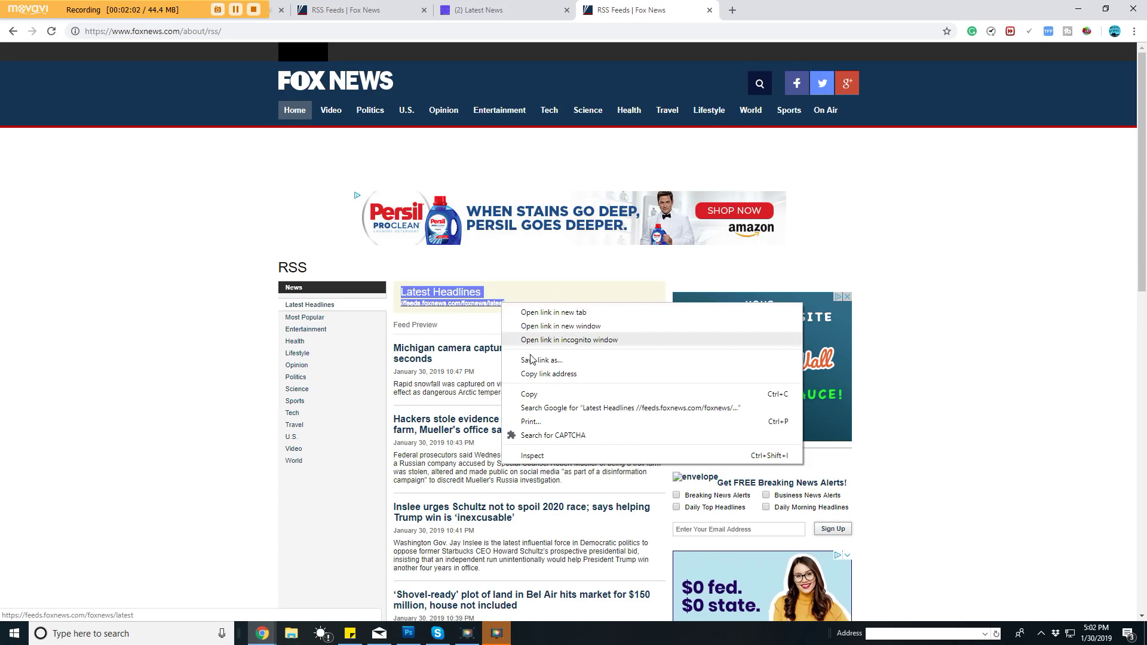
left_click(539, 395)
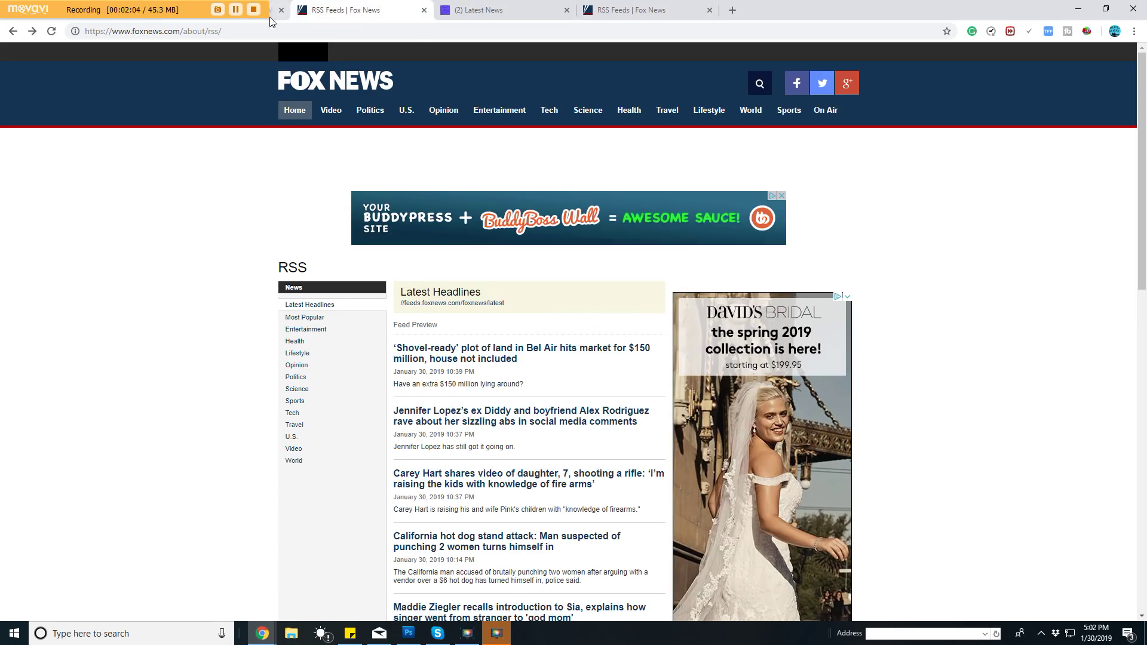
left_click(275, 17)
left_click(581, 222)
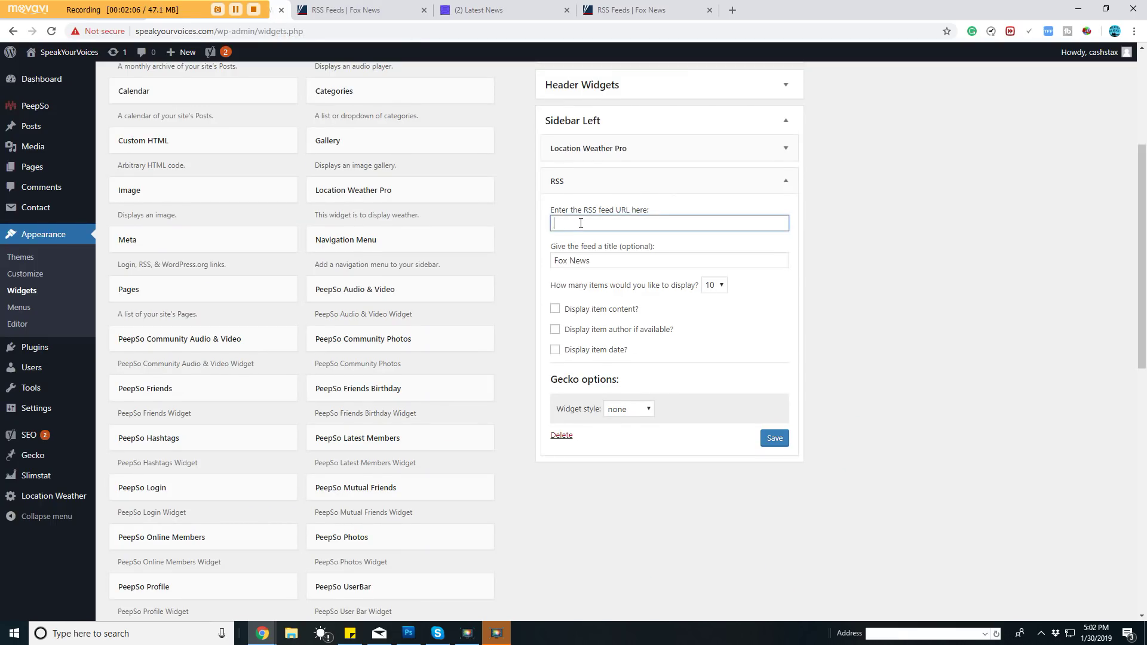
key("ctrl+v")
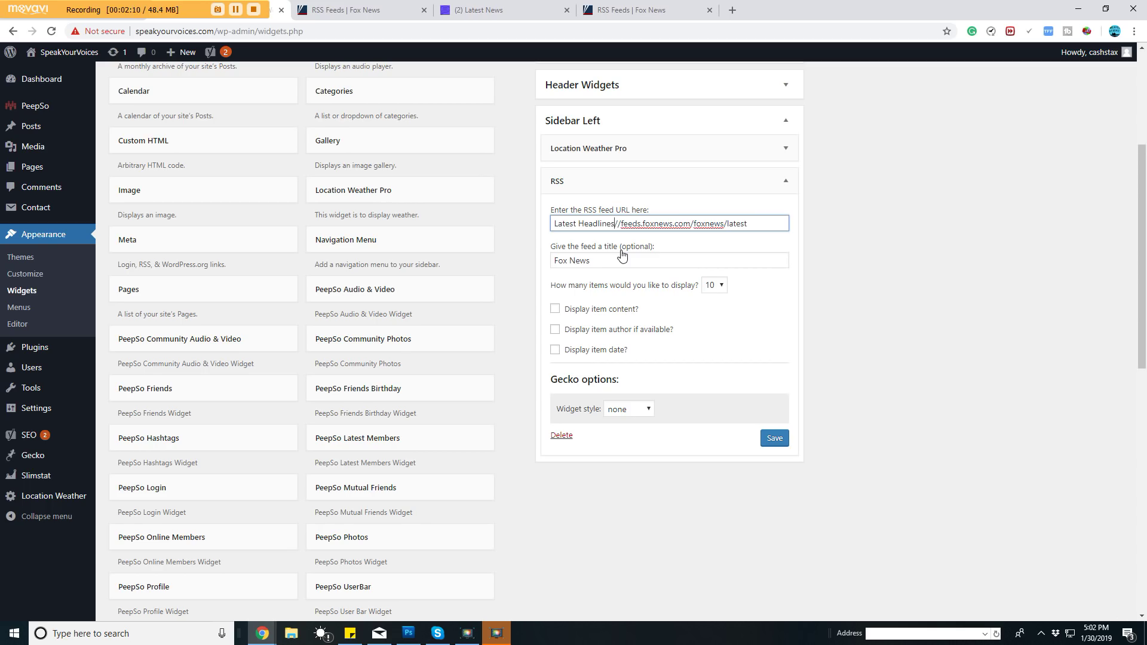
key("BackSpace")
key("BackSpace")
key("BackSpace")
key("BackSpace")
key("BackSpace")
key("BackSpace")
key("BackSpace")
key("BackSpace")
key("BackSpace")
key("BackSpace")
key("BackSpace")
key("BackSpace")
key("BackSpace")
key("BackSpace")
key("BackSpace")
key("BackSpace")
key("BackSpace")
left_click(622, 6)
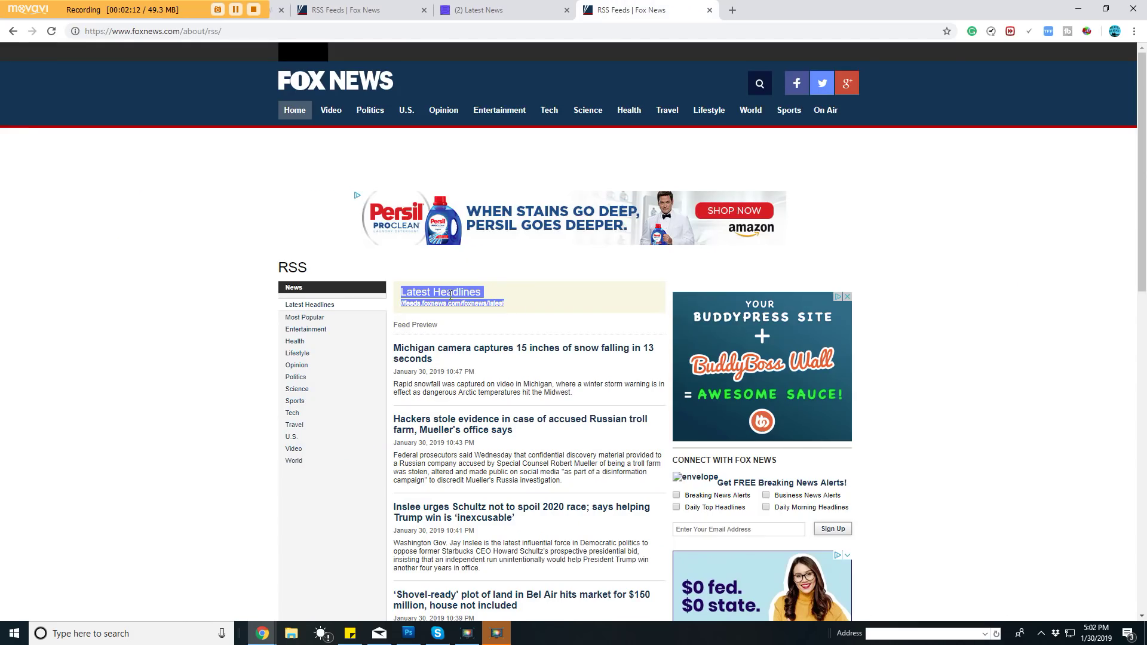
left_click(448, 293)
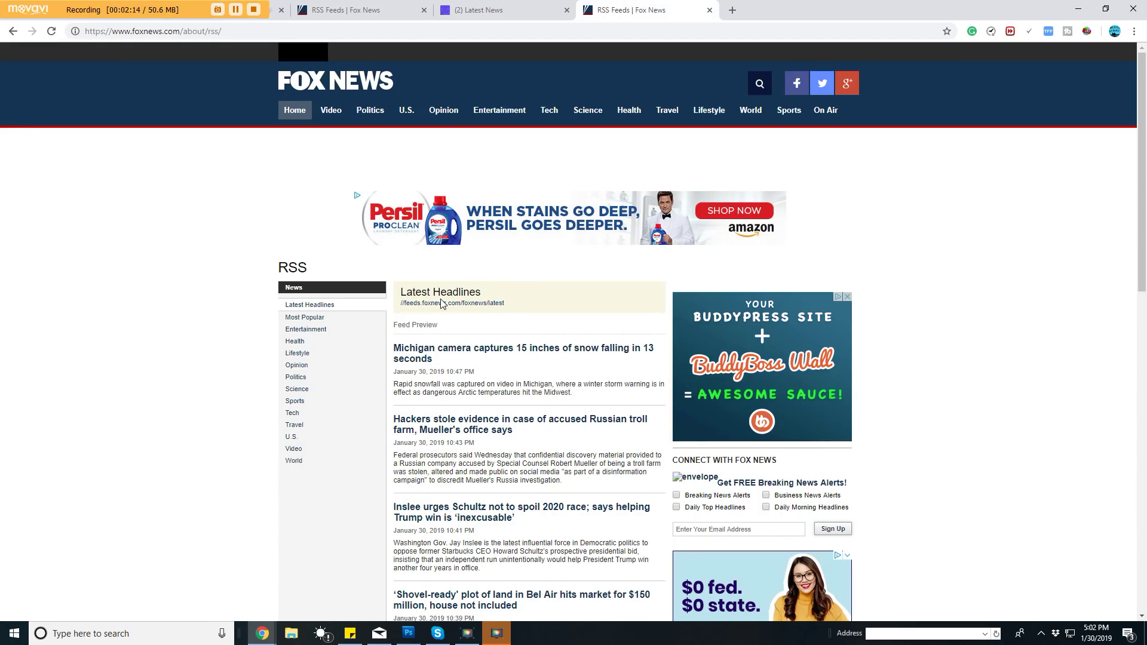
left_click(276, 6)
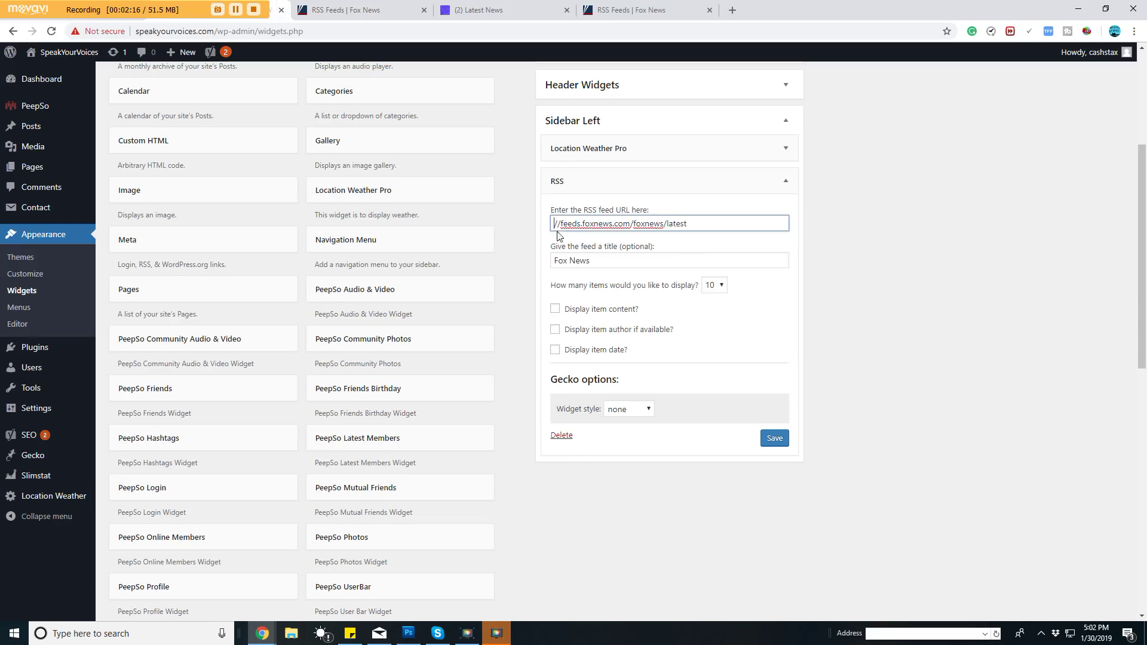
type("http")
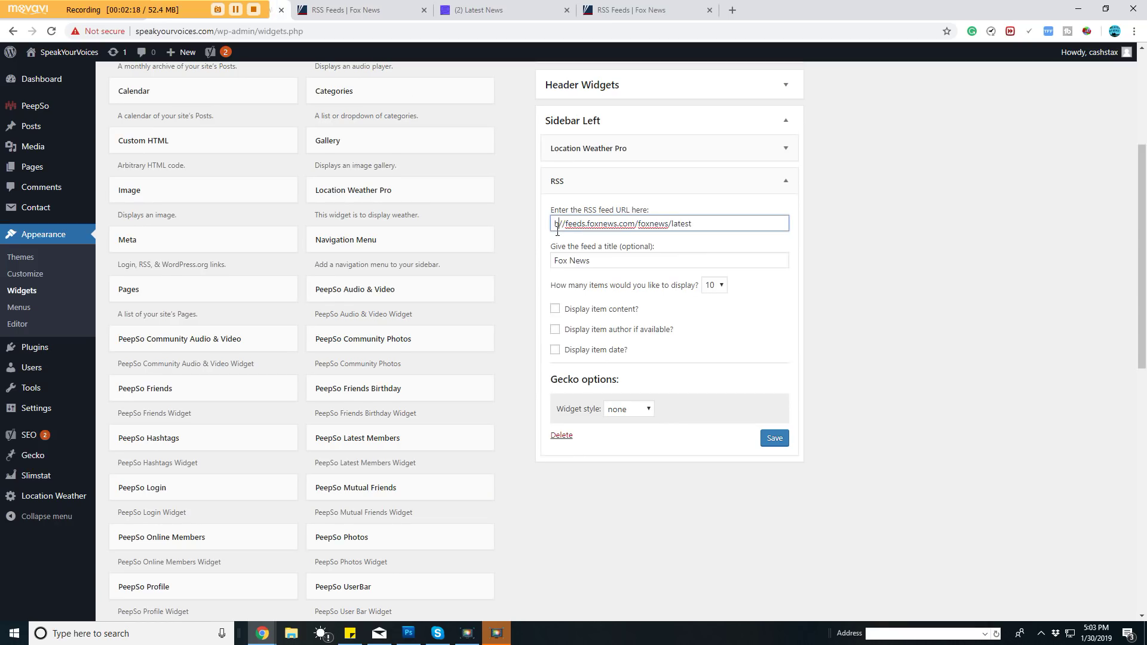
type(":")
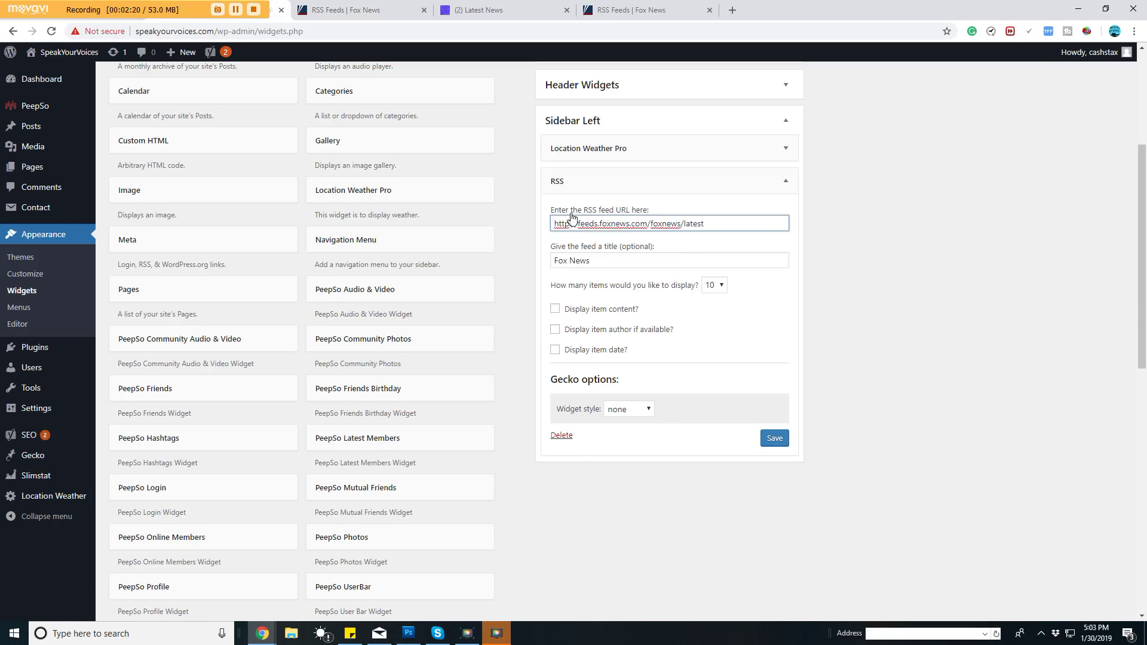
left_click(888, 307)
left_click(600, 262)
- Set the Fox News RSS widget to display 5 items and save it
key("ctrl+a")
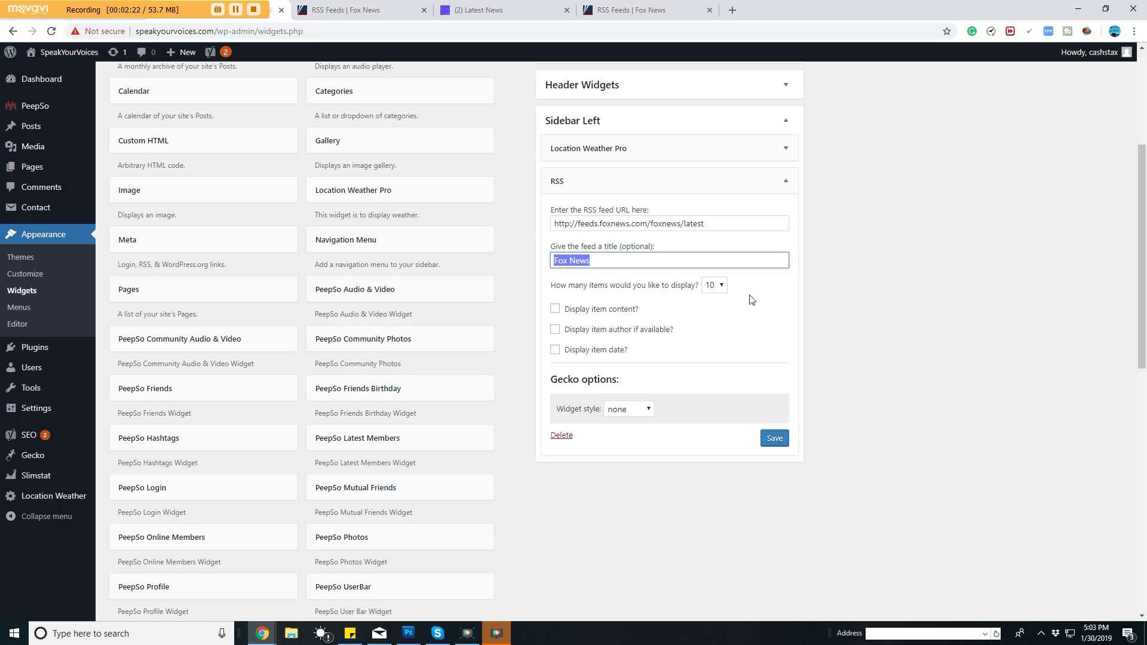
left_click(736, 311)
left_click(711, 286)
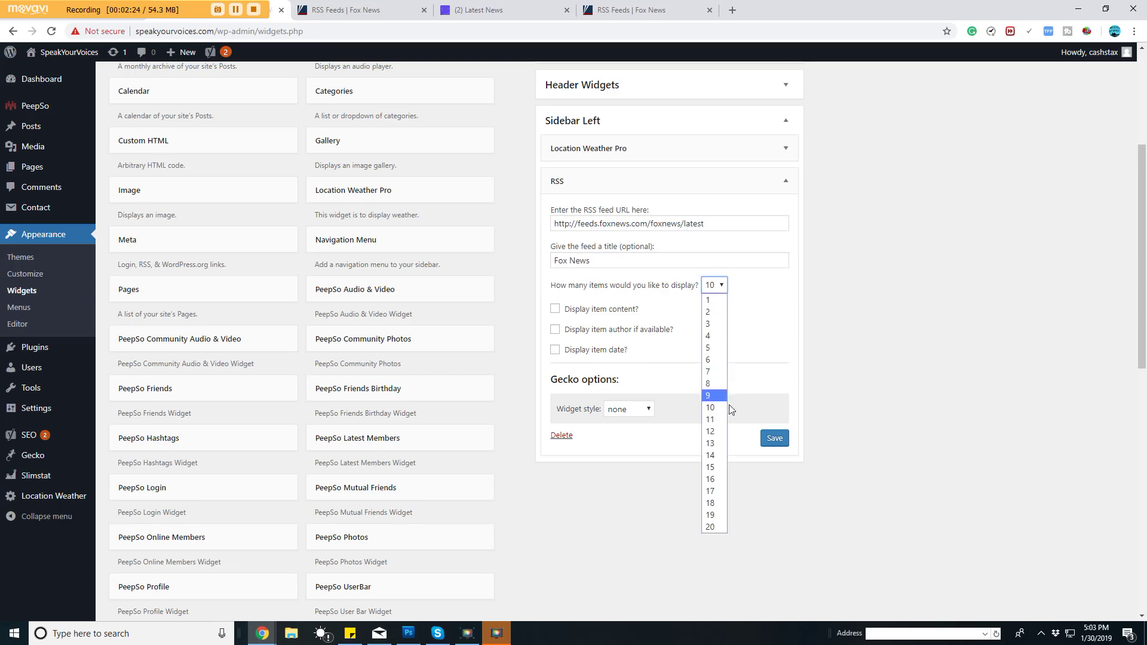
left_click(875, 377)
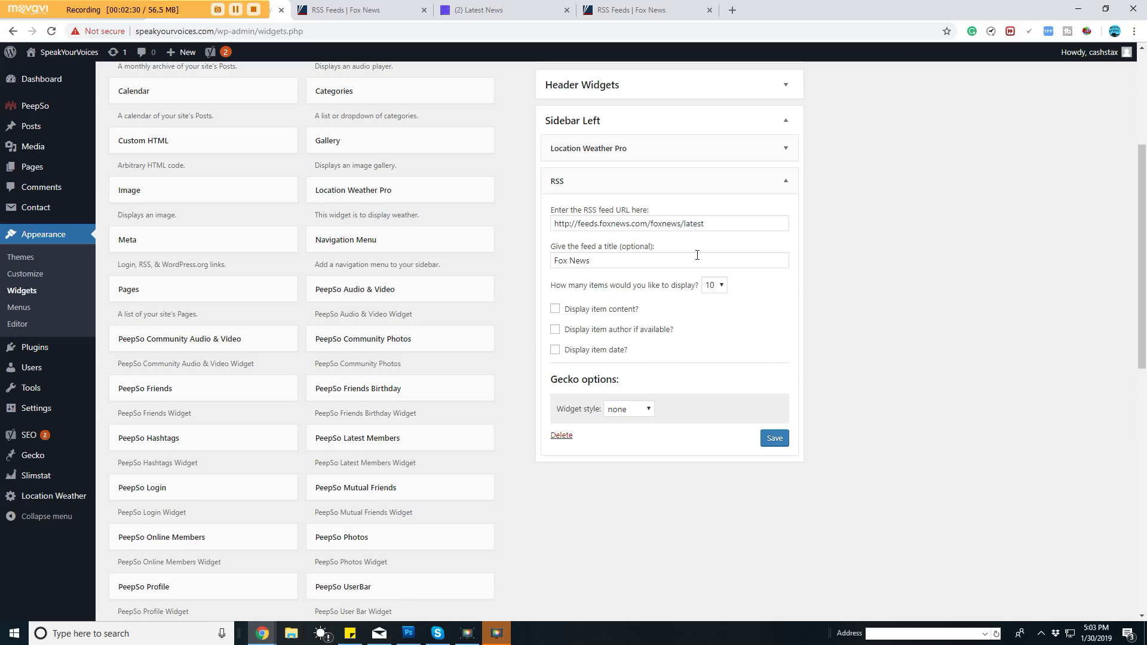
left_click(712, 287)
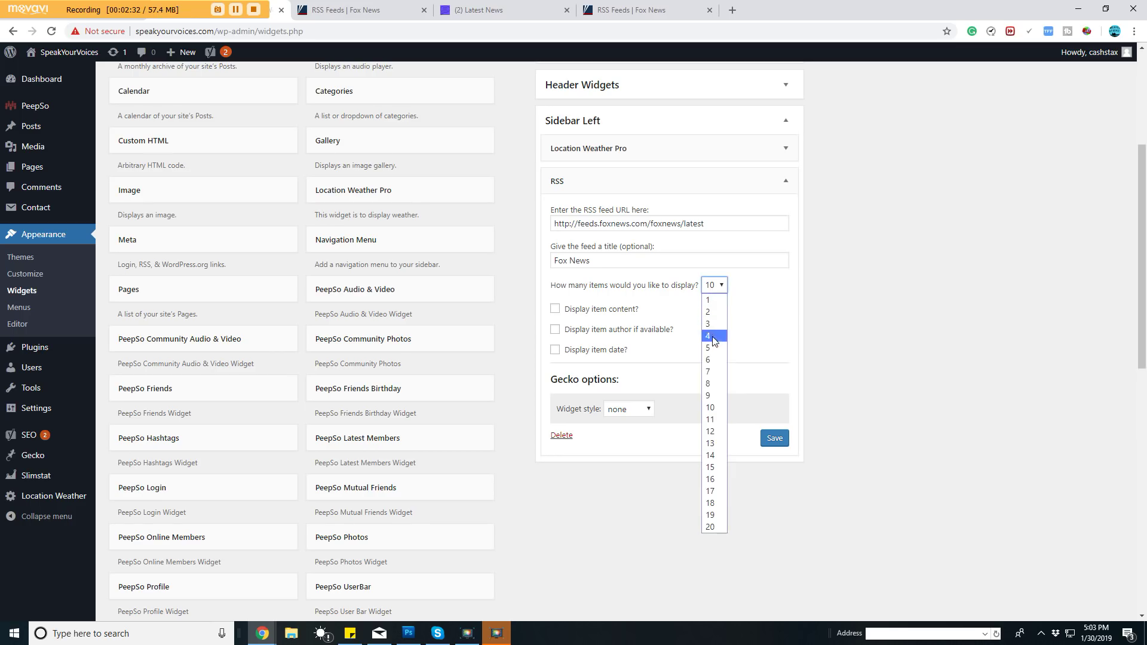
left_click(716, 323)
left_click(714, 286)
left_click(711, 348)
left_click(808, 387)
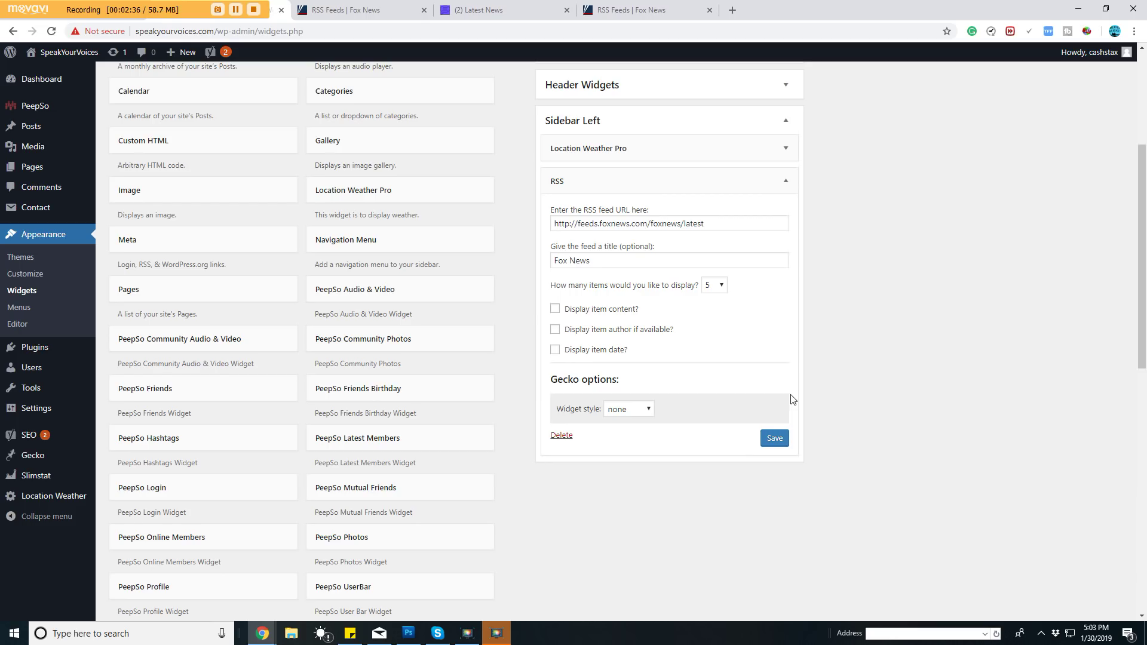
left_click(774, 440)
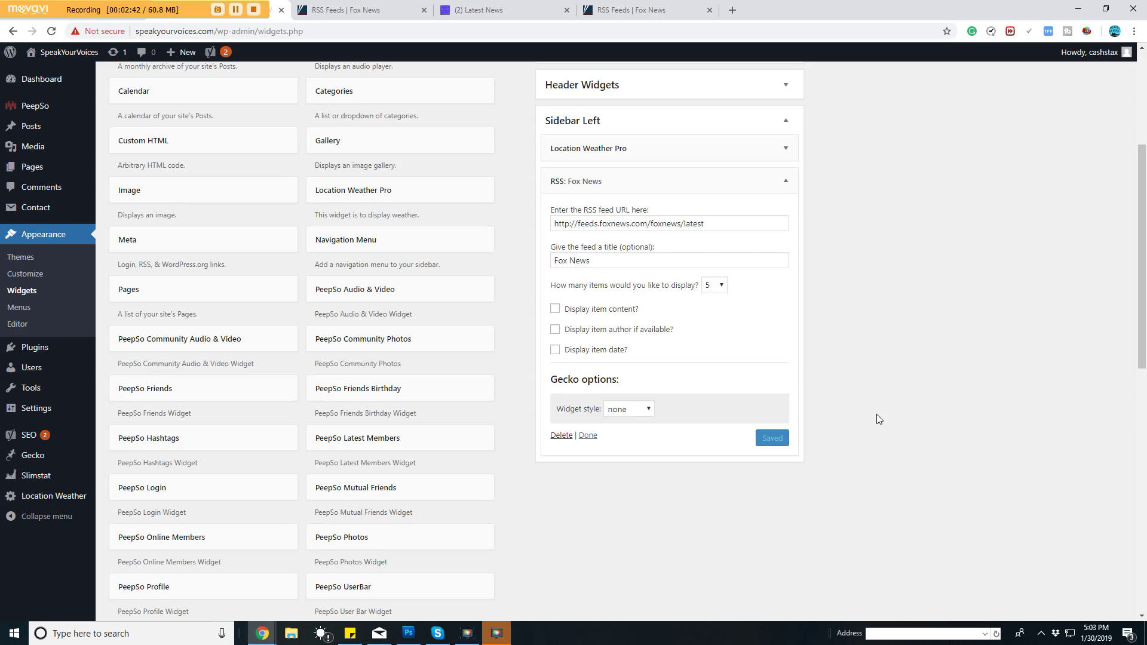
left_click(505, 10)
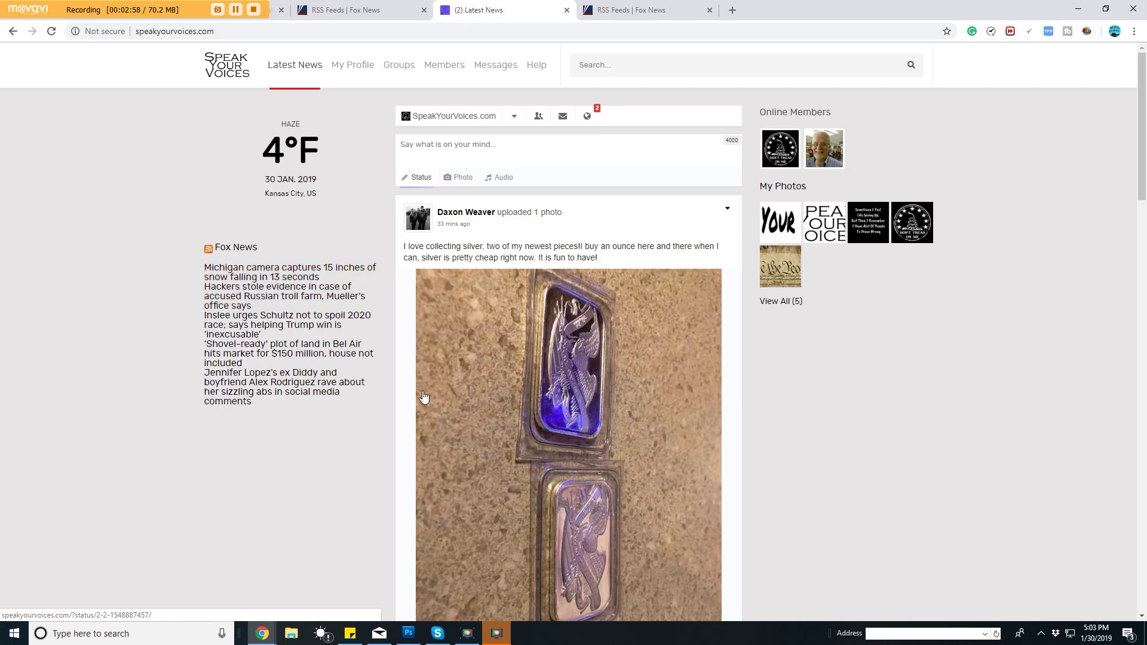
- Open the Michigan snow headline from the Fox News widget to confirm the feed links work
left_click(288, 275)
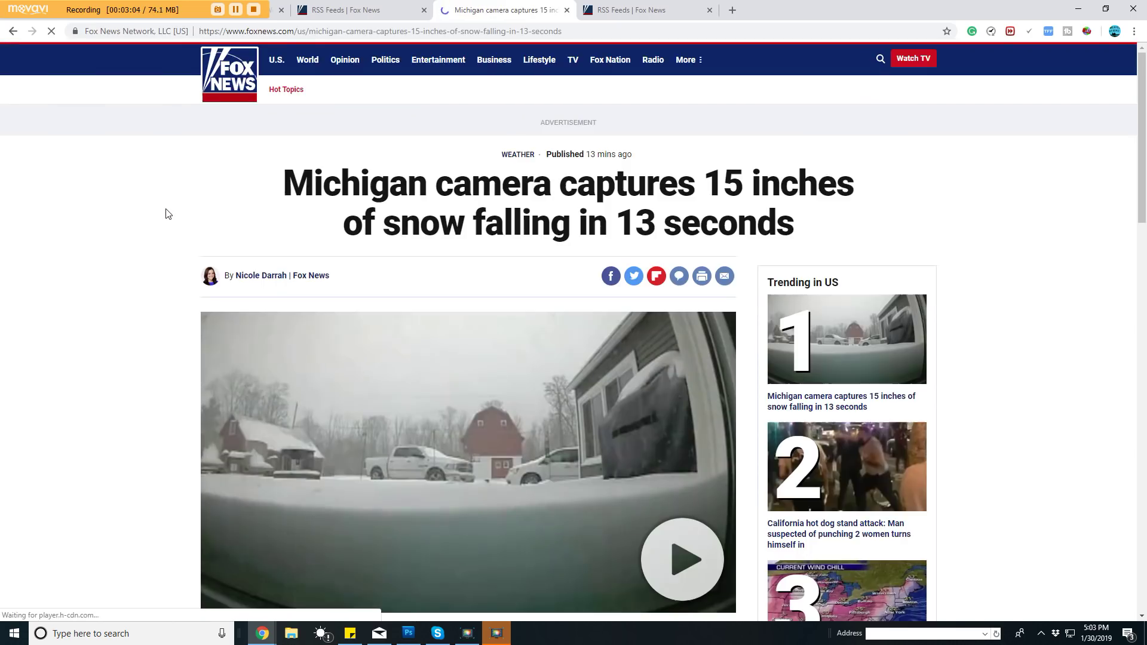
scroll(165, 241, "down", 6)
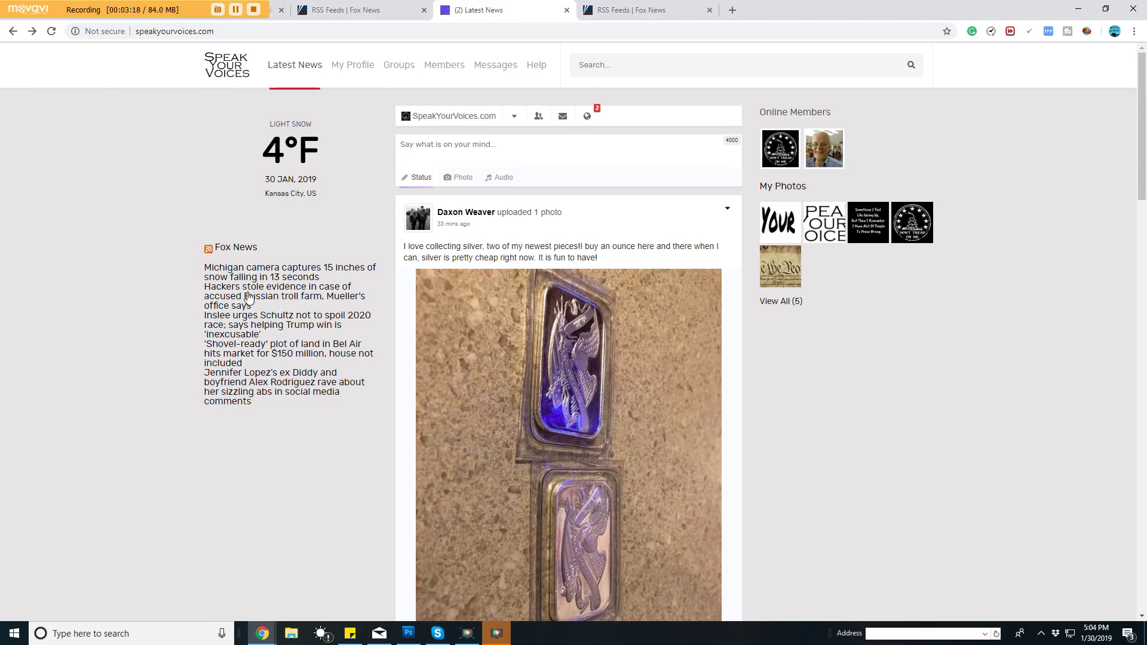
- Scroll through the site front page to review the Fox News headlines
scroll(247, 284, "down", 7)
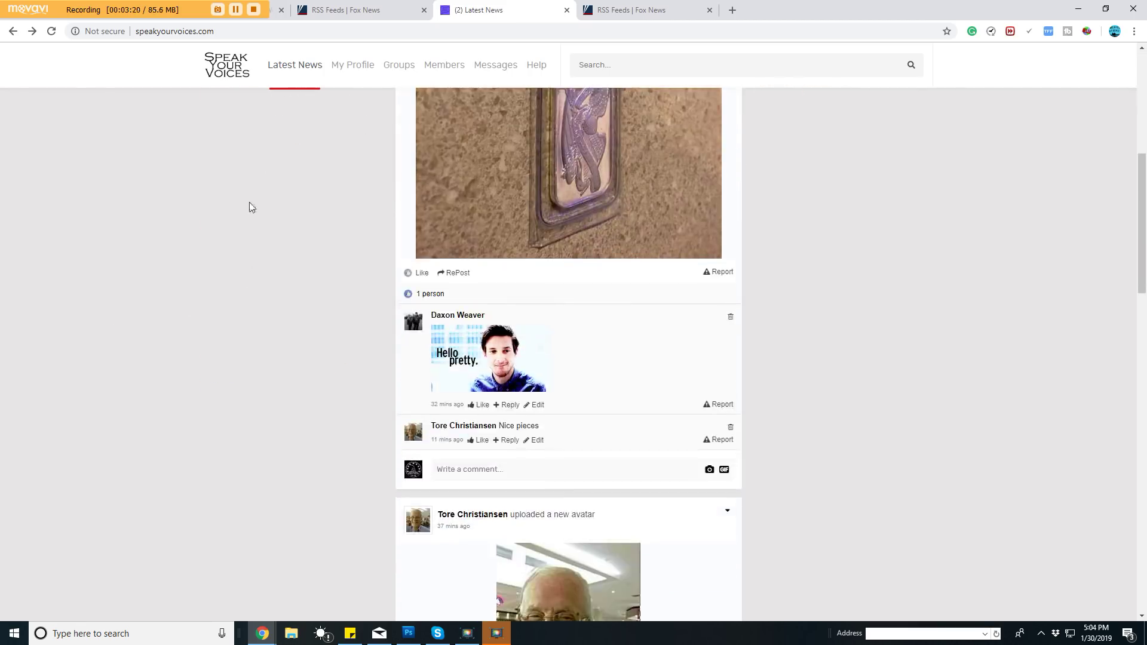
scroll(248, 294, "up", 8)
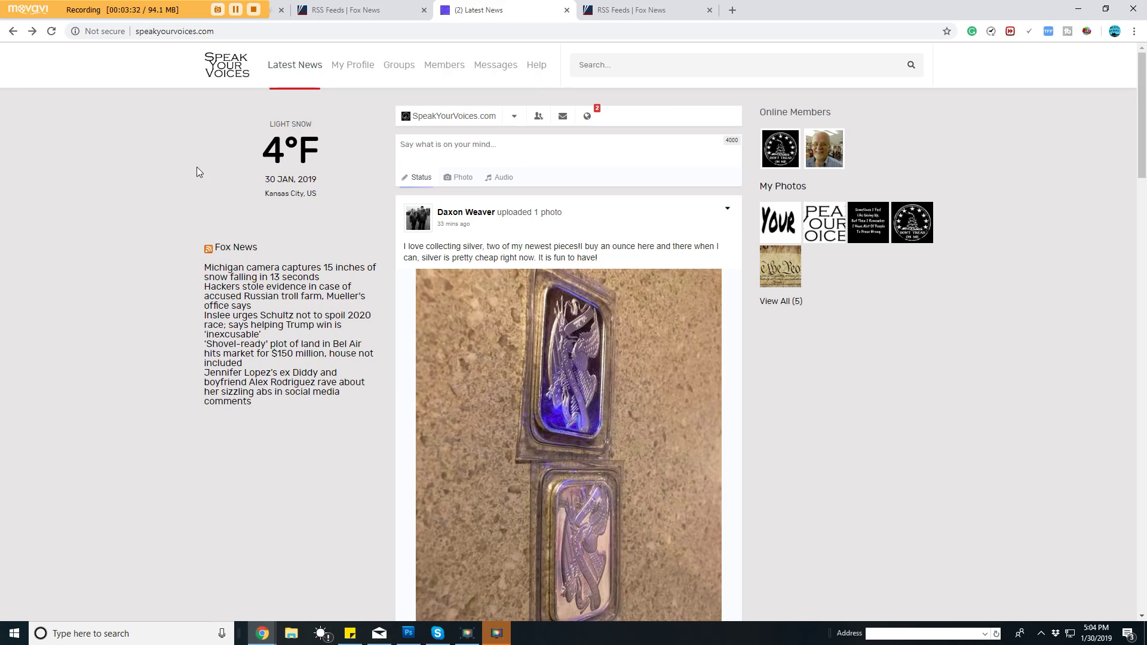
scroll(196, 183, "down", 8)
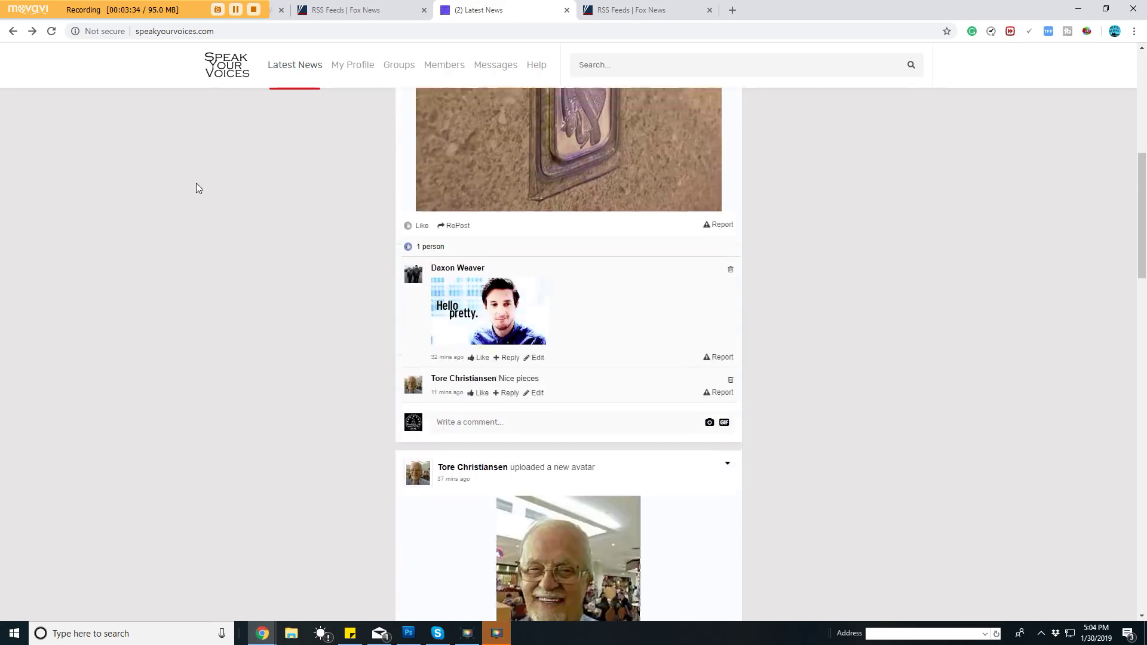
scroll(128, 153, "up", 8)
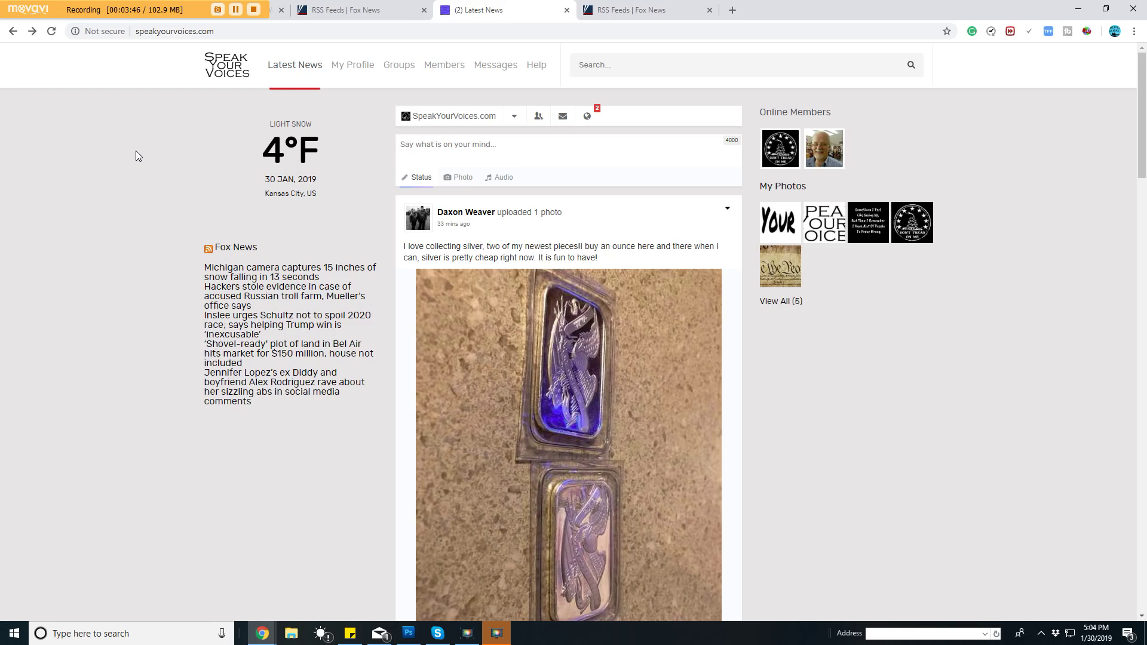
scroll(161, 170, "down", 10)
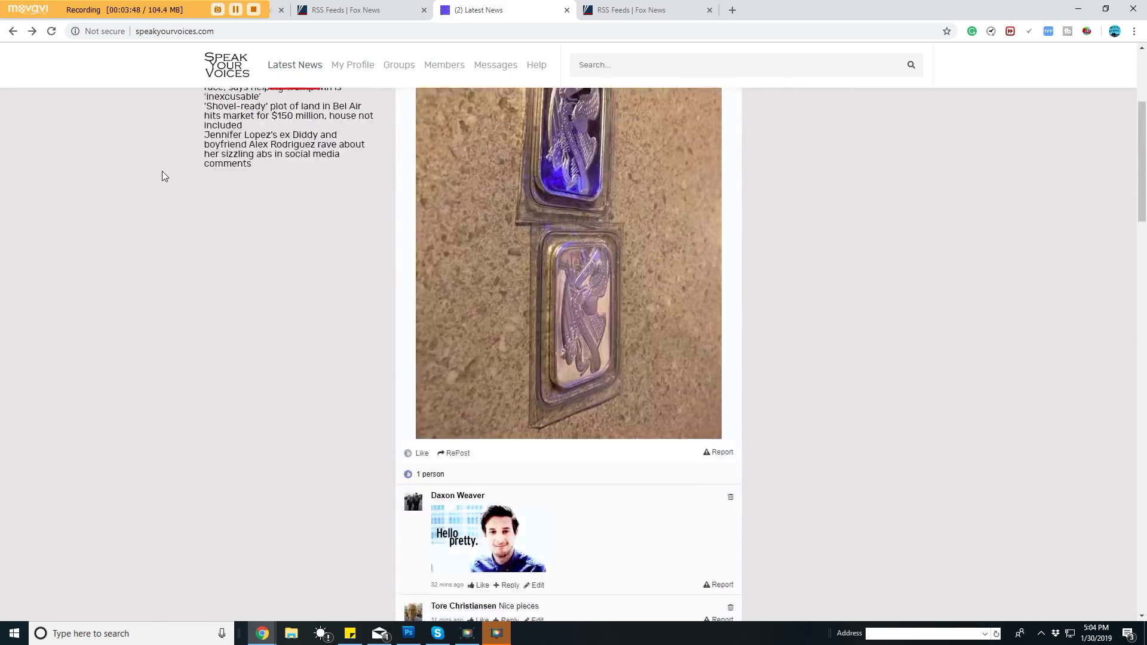
scroll(158, 182, "down", 15)
scroll(173, 221, "up", 15)
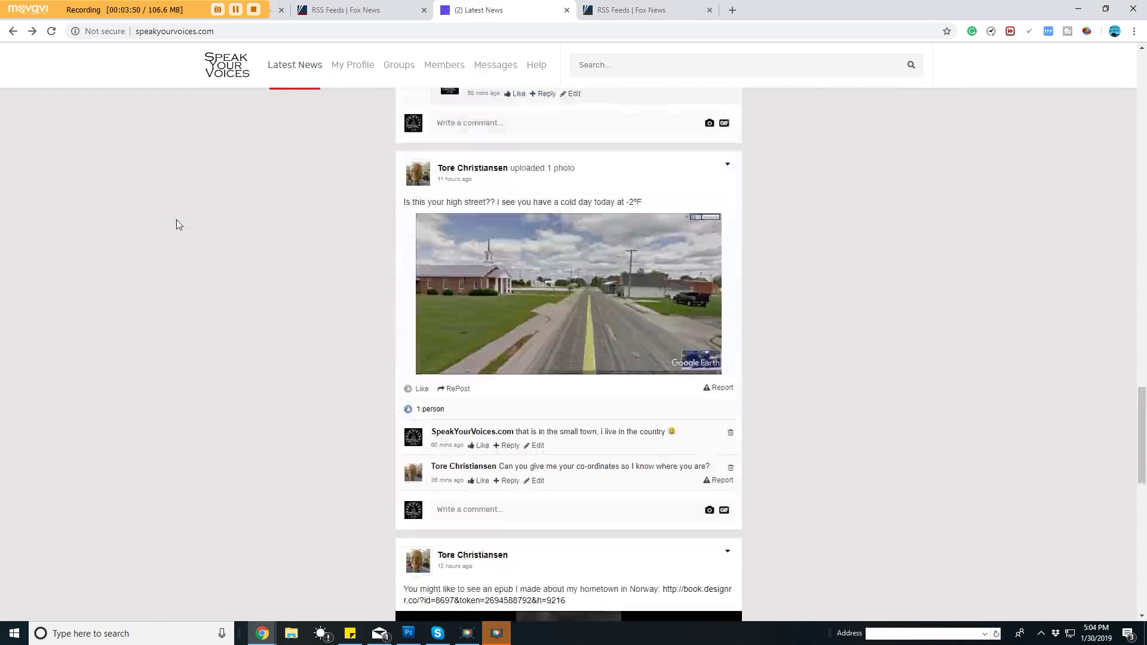
scroll(174, 245, "up", 10)
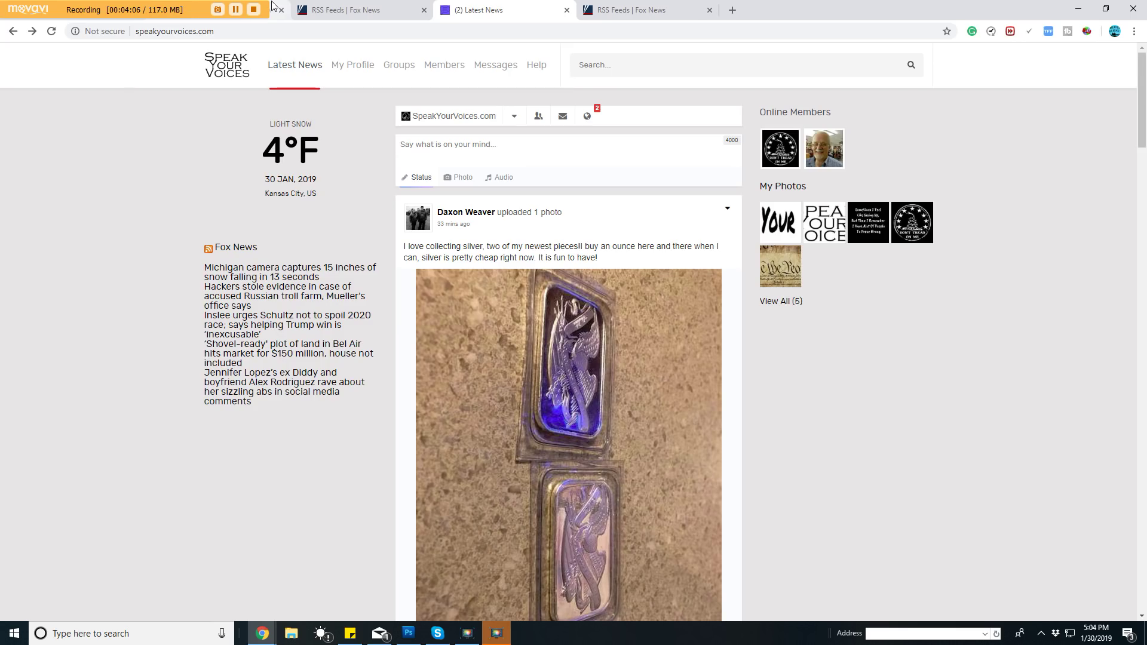
- Return to the Widgets admin page showing the saved 5-item Fox News RSS widget
left_click(273, 8)
scroll(884, 364, "down", 2)
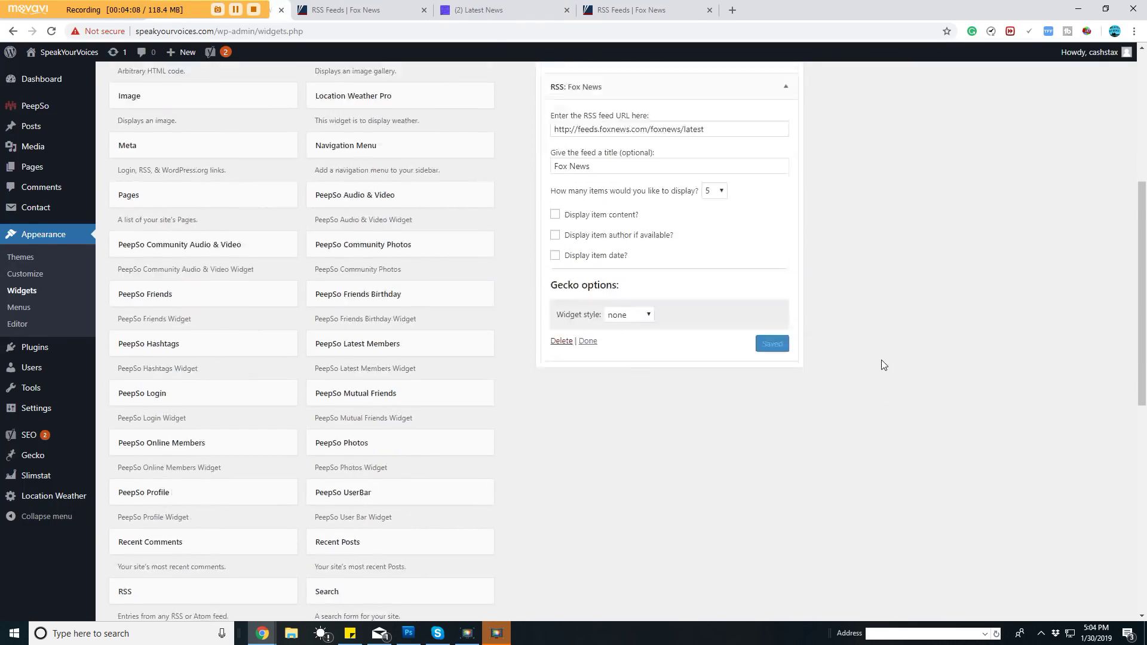
scroll(881, 360, "up", 2)
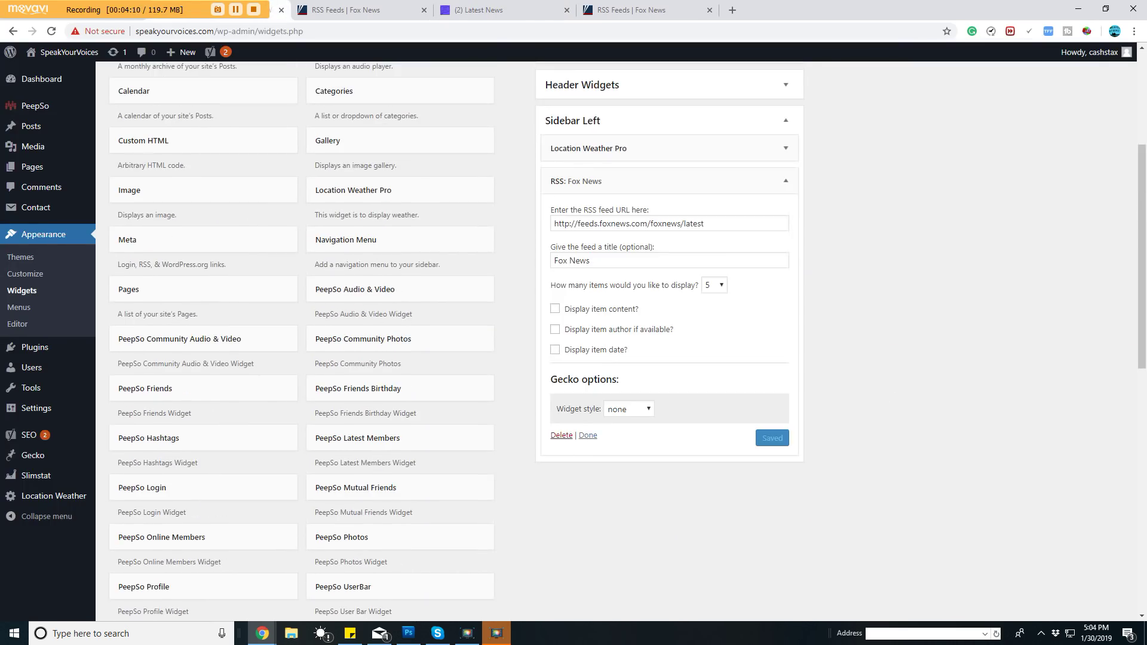